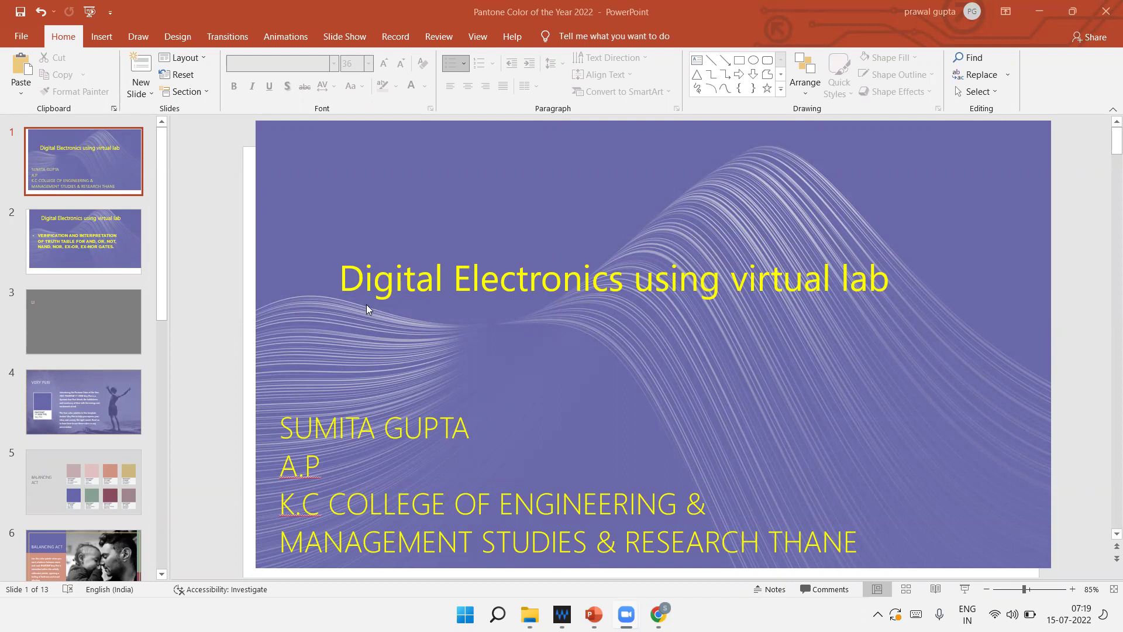
Step: Switch to the browser and go back to the virtual lab search results
{"action": "left_click", "coordinate": [658, 613]}
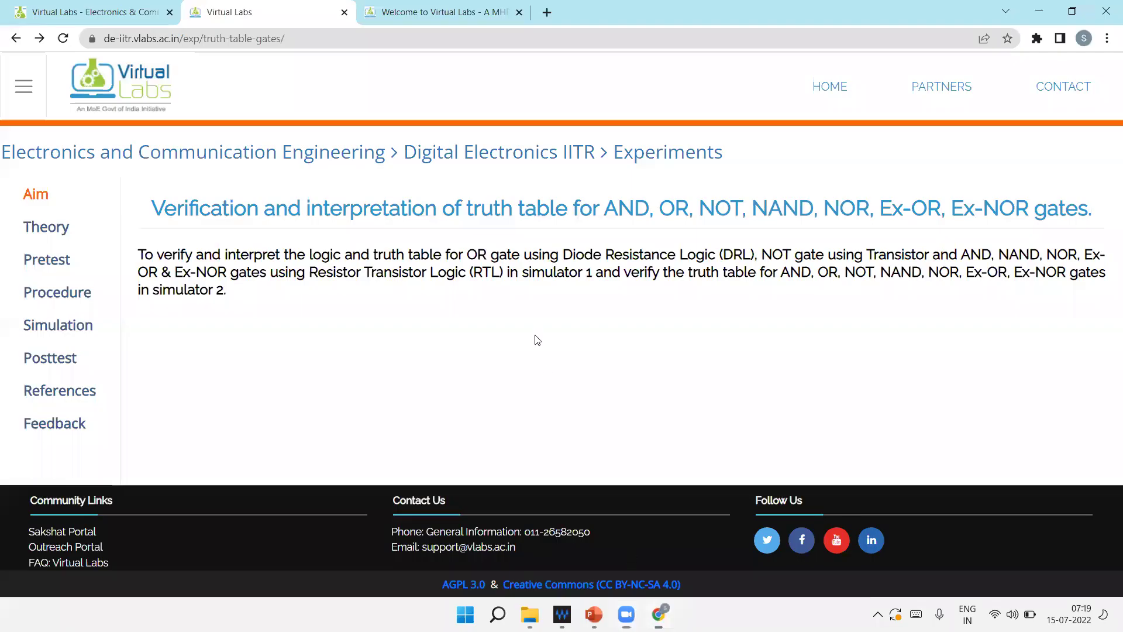
{"action": "left_click", "coordinate": [16, 38]}
{"action": "left_click", "coordinate": [16, 39]}
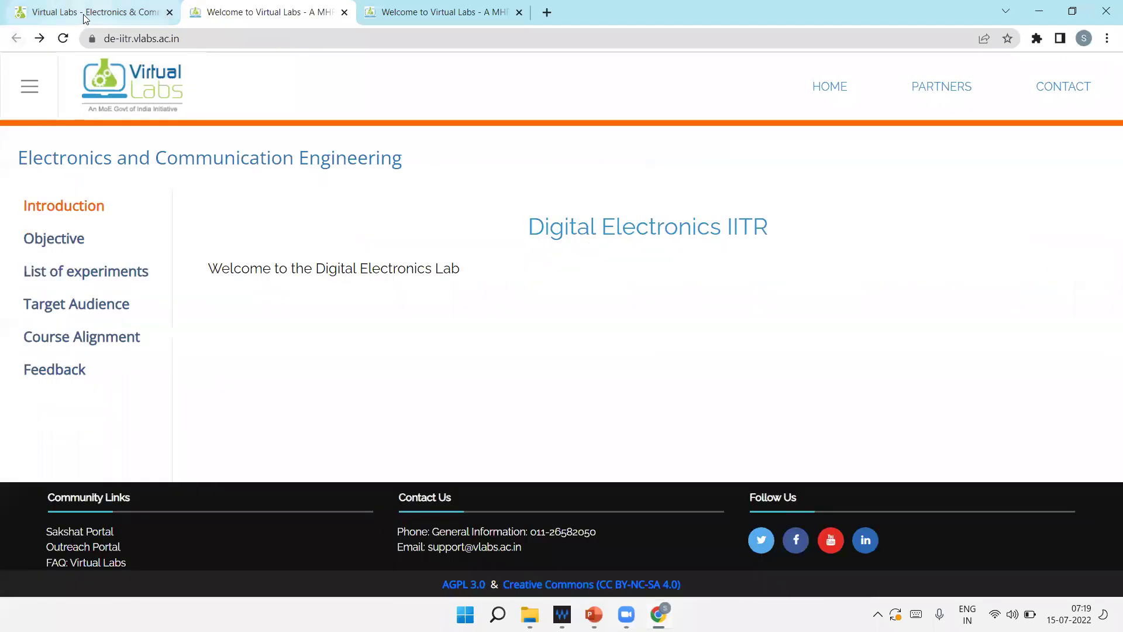
{"action": "left_click", "coordinate": [16, 39]}
{"action": "left_click", "coordinate": [16, 40]}
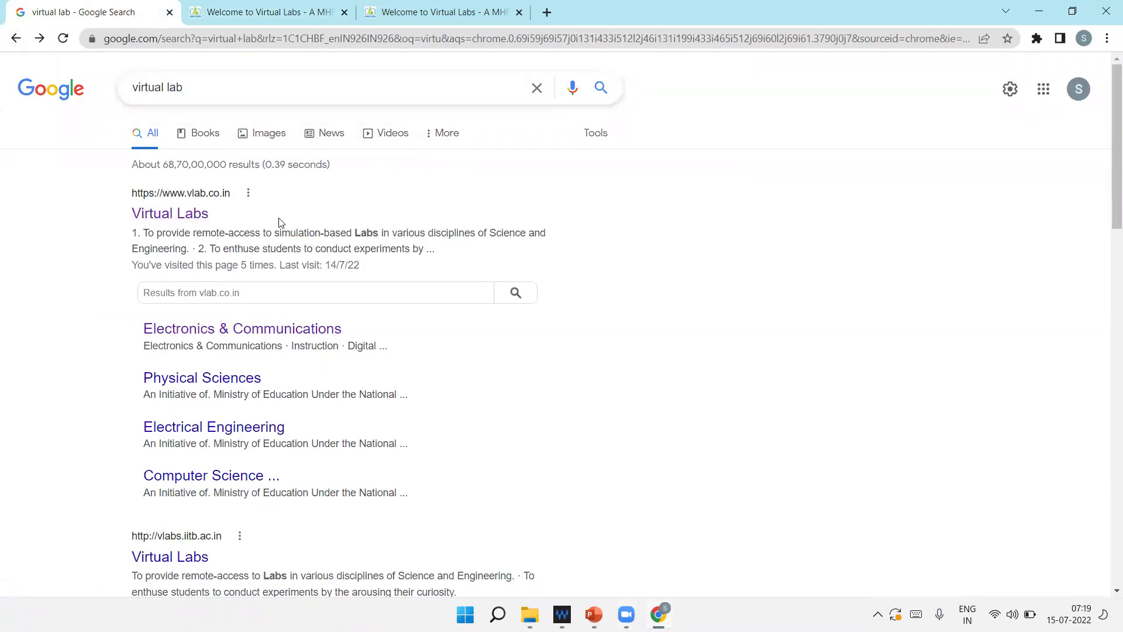
Step: Open Electronics & Communications, then Digital Electronics Lab-I, and show its list of experiments
{"action": "left_click", "coordinate": [237, 330]}
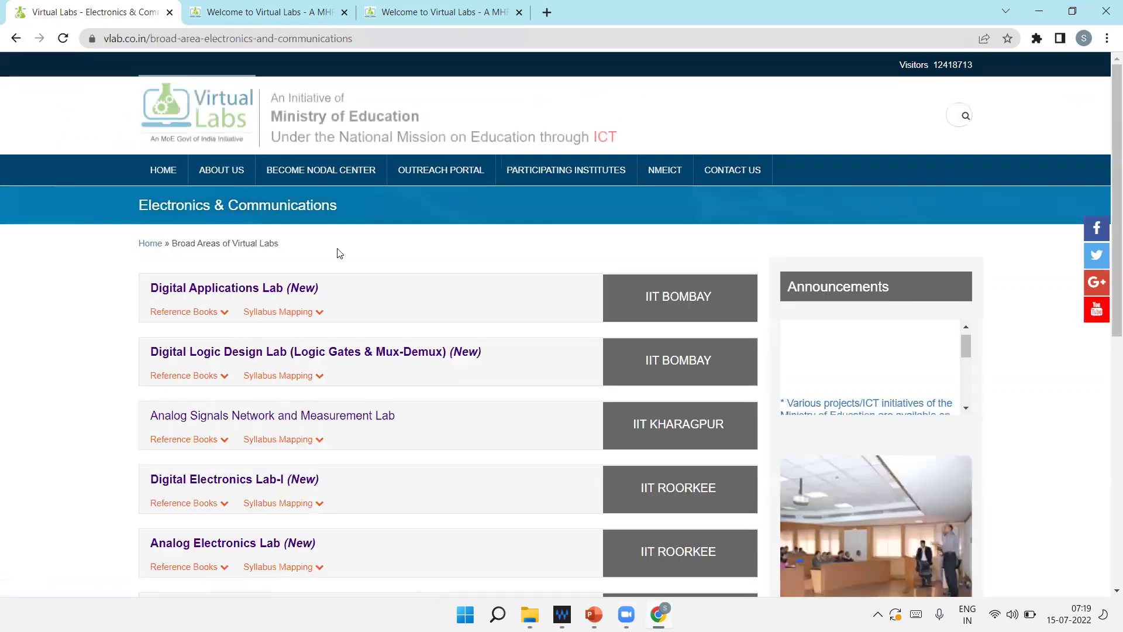
{"action": "scroll", "coordinate": [381, 328], "scroll_direction": "down", "scroll_amount": 3}
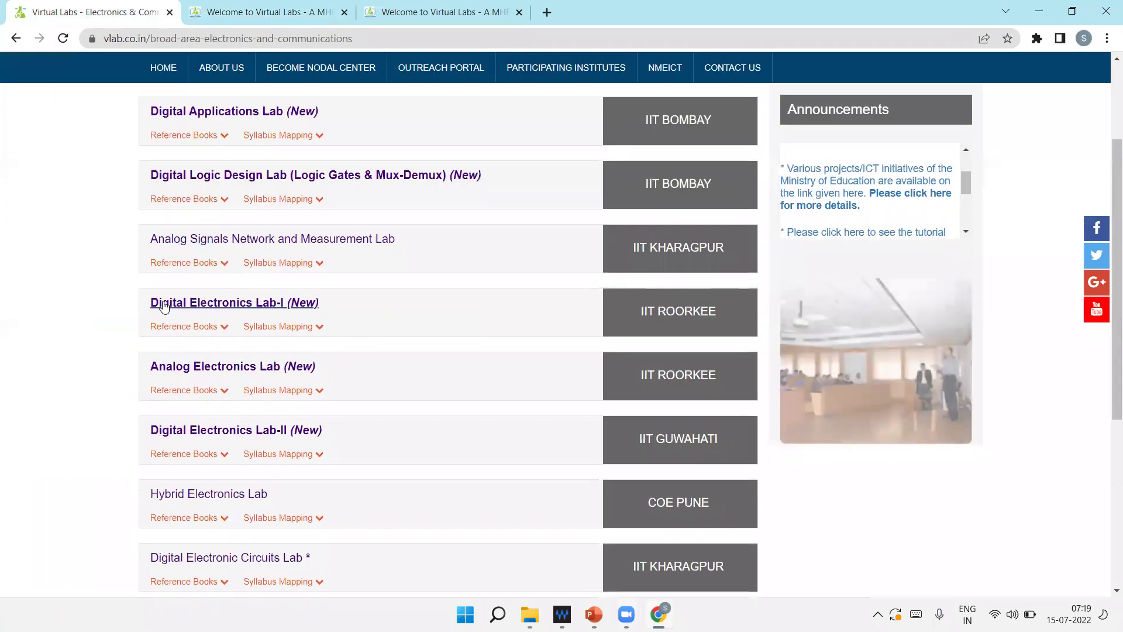
{"action": "left_click", "coordinate": [205, 304]}
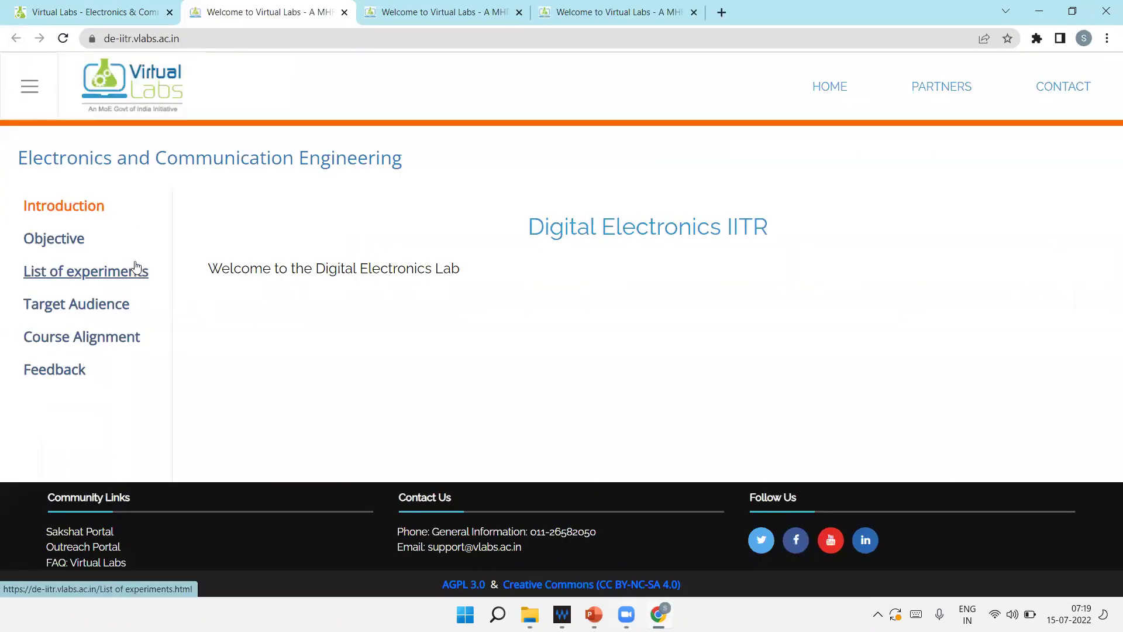
{"action": "left_click", "coordinate": [125, 276]}
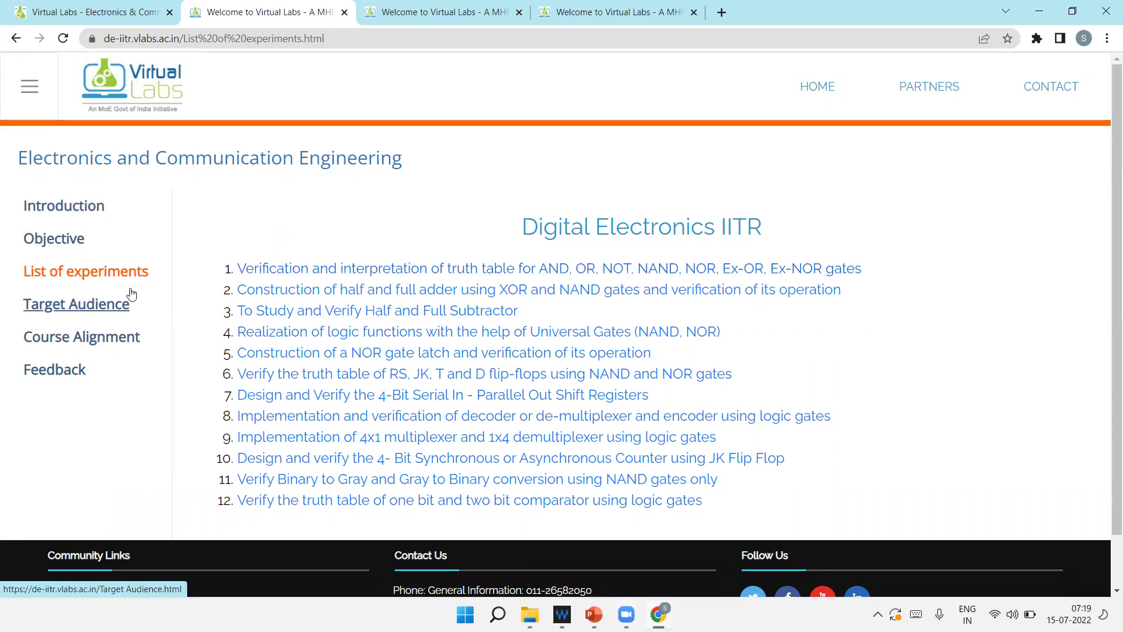
{"action": "left_click", "coordinate": [291, 270]}
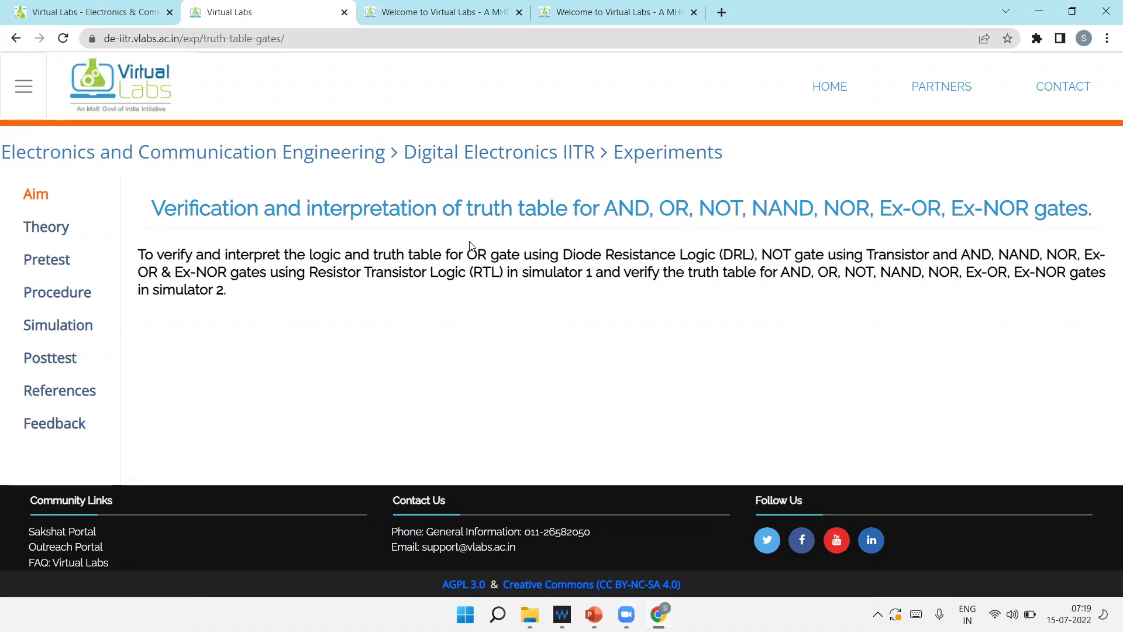
{"action": "left_click_drag", "start_coordinate": [478, 253], "coordinate": [490, 253]}
Step: Open the Theory page and read through the introduction and the first gate symbols and truth tables
{"action": "left_click", "coordinate": [54, 233]}
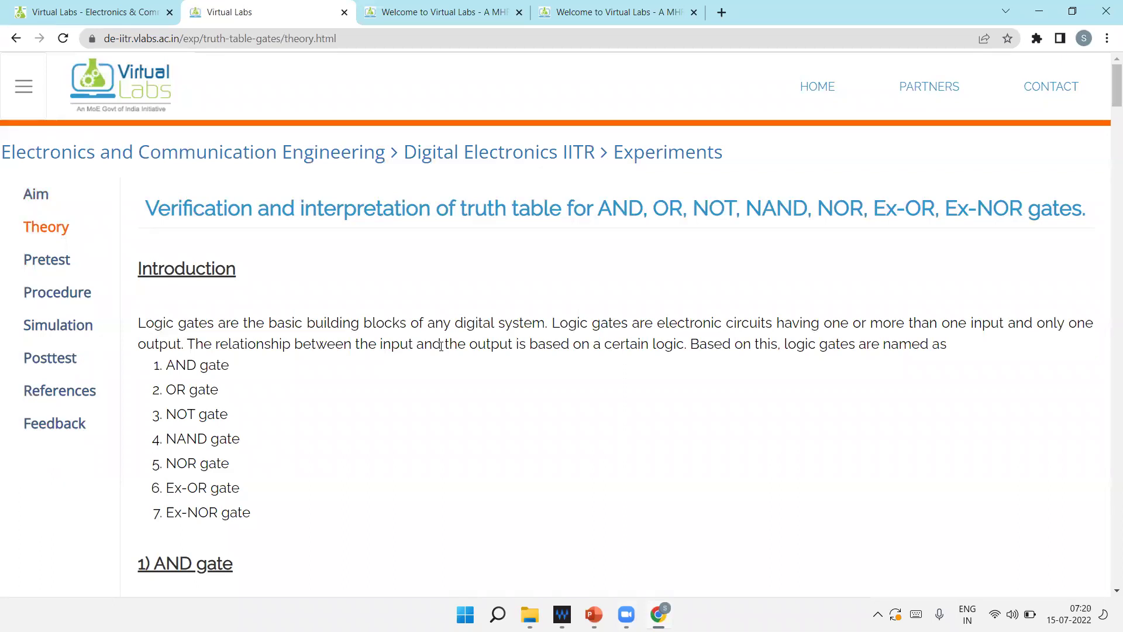
{"action": "scroll", "coordinate": [410, 314], "scroll_direction": "down", "scroll_amount": 2}
{"action": "scroll", "coordinate": [280, 382], "scroll_direction": "down", "scroll_amount": 3}
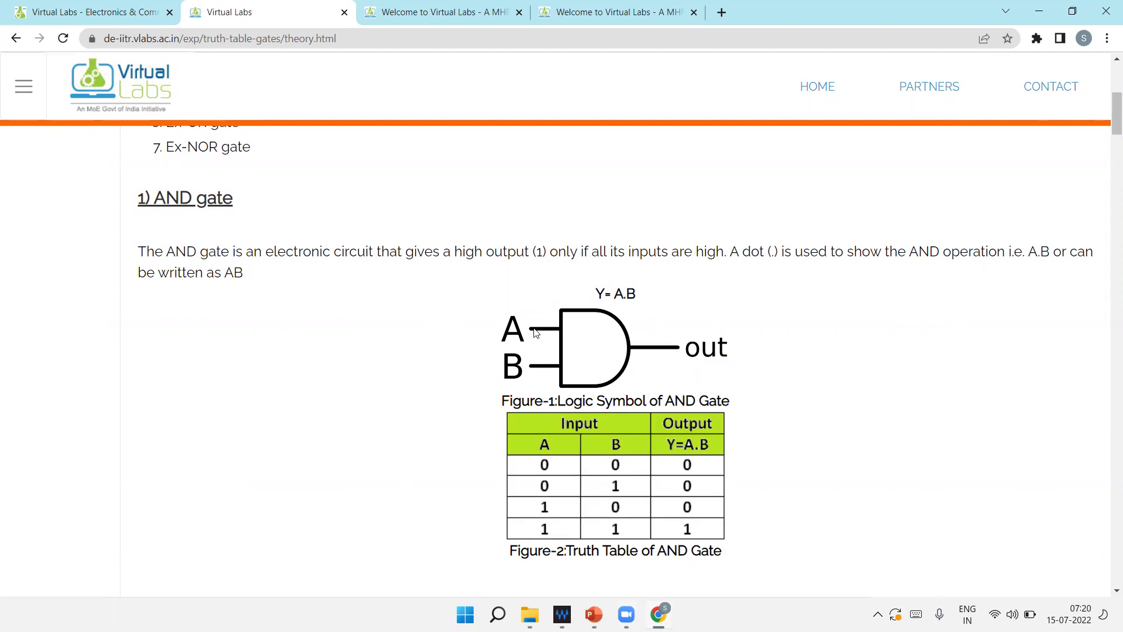
{"action": "scroll", "coordinate": [698, 507], "scroll_direction": "down", "scroll_amount": 12}
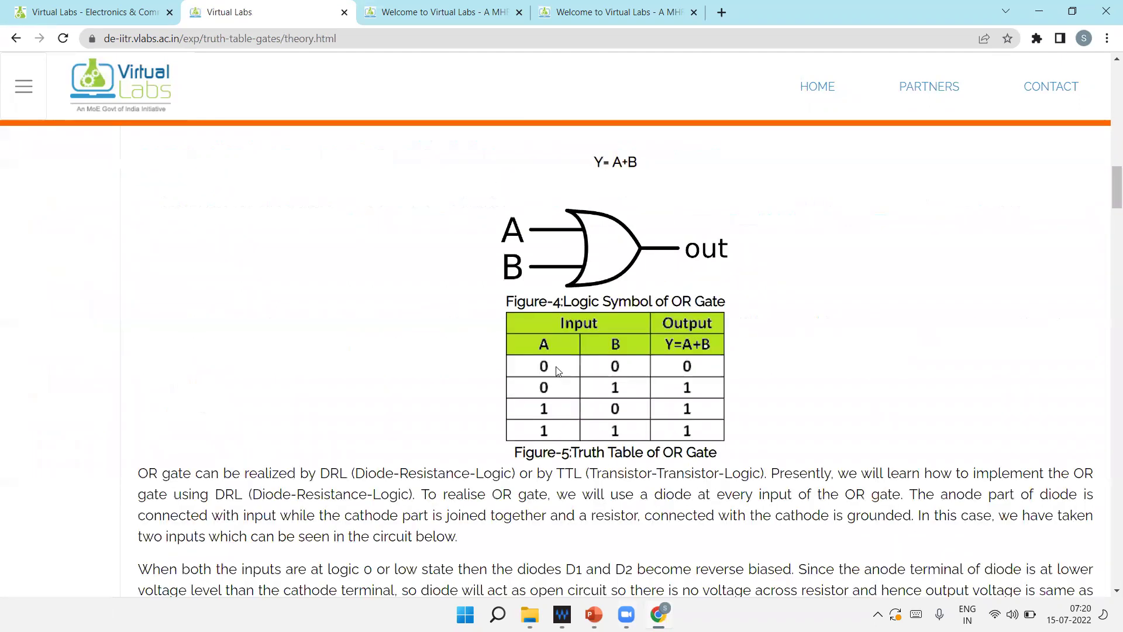
{"action": "scroll", "coordinate": [725, 432], "scroll_direction": "down", "scroll_amount": 3}
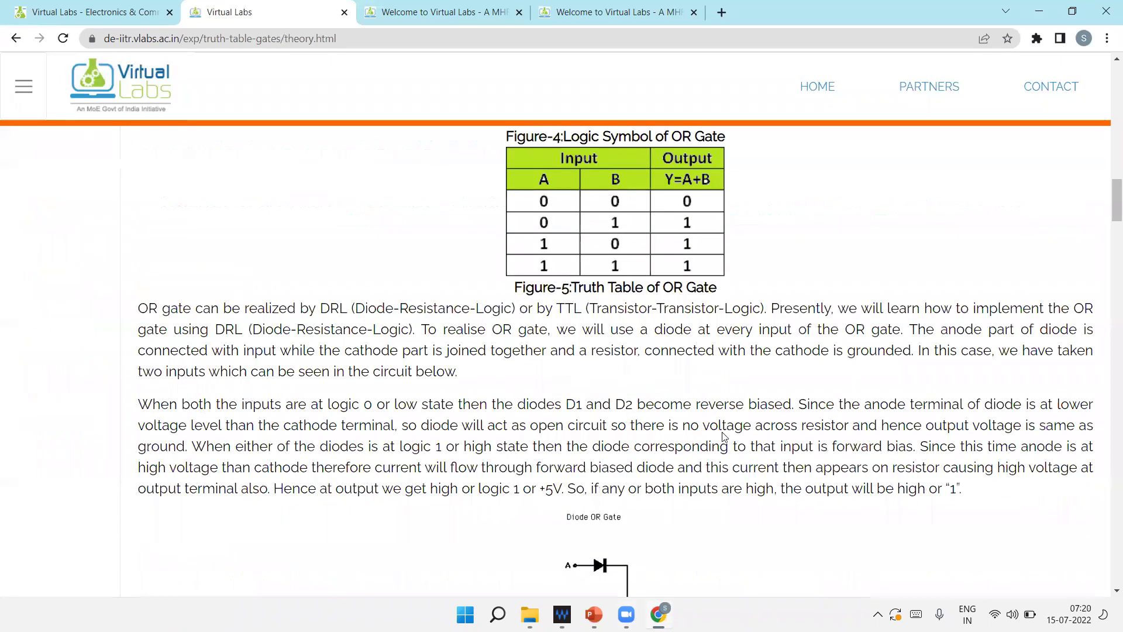
{"action": "scroll", "coordinate": [724, 434], "scroll_direction": "down", "scroll_amount": 10}
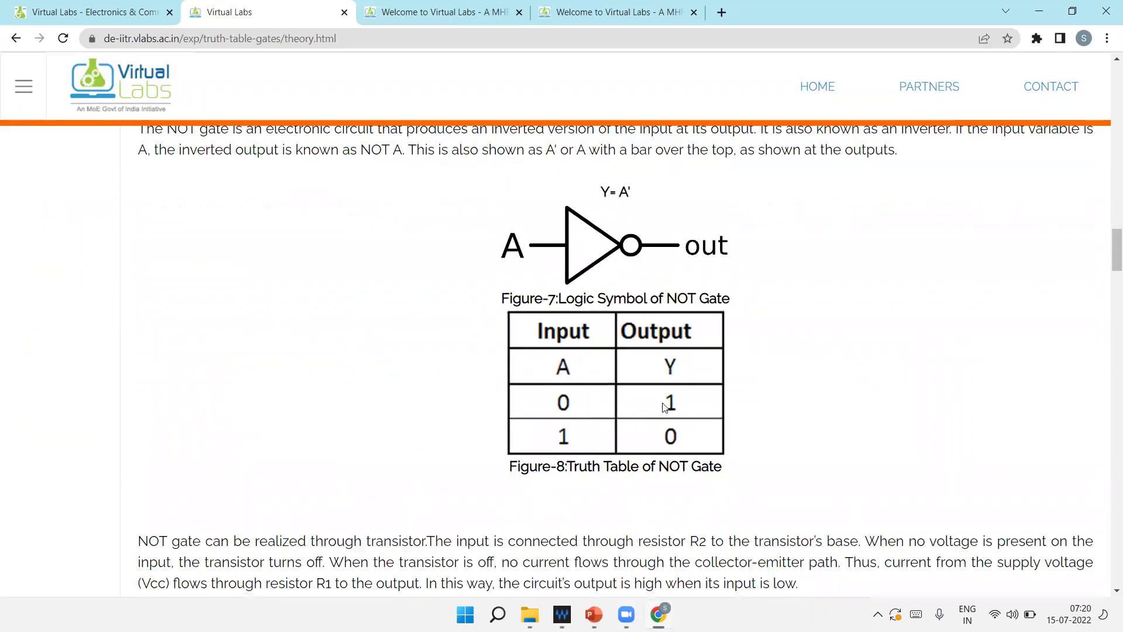
{"action": "scroll", "coordinate": [684, 445], "scroll_direction": "down", "scroll_amount": 3}
{"action": "scroll", "coordinate": [684, 438], "scroll_direction": "down", "scroll_amount": 12}
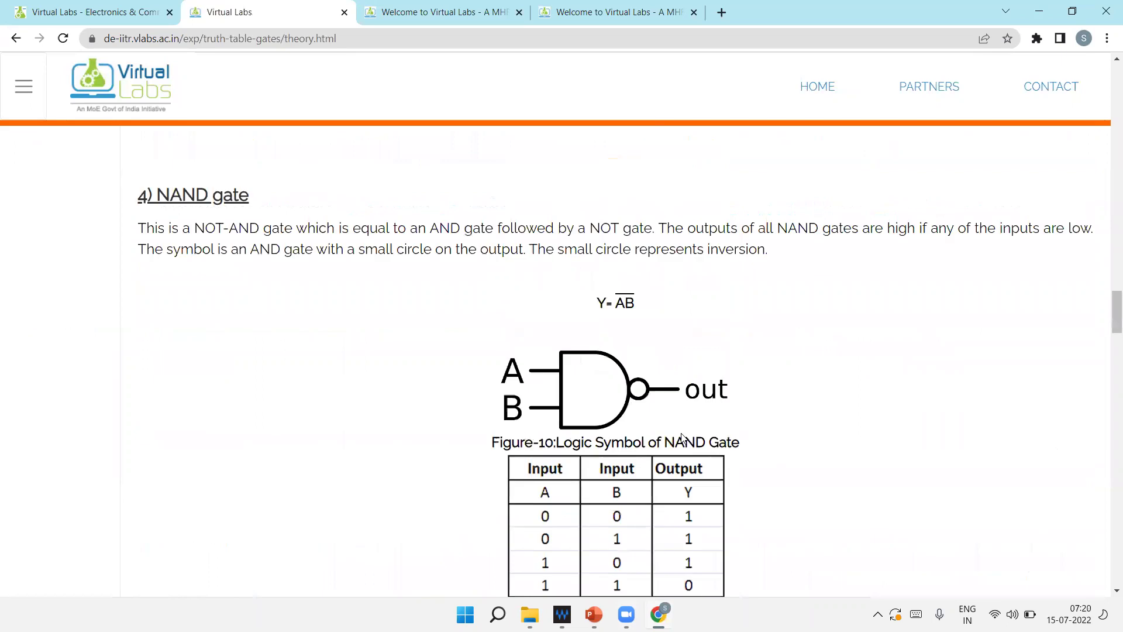
{"action": "scroll", "coordinate": [682, 437], "scroll_direction": "up", "scroll_amount": 8}
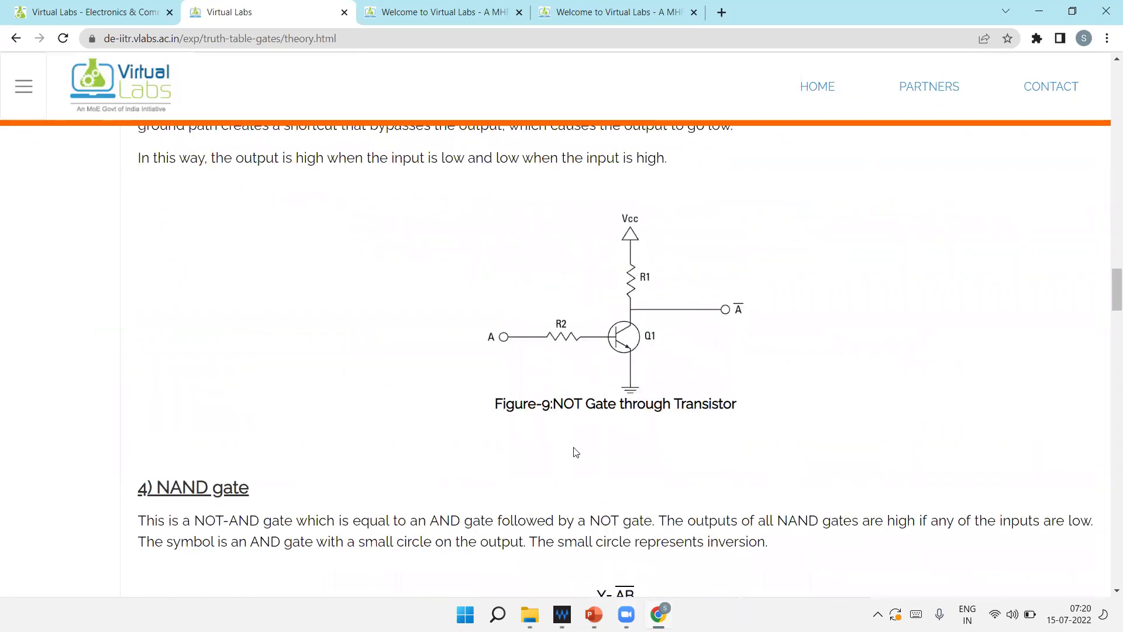
Step: Read on through the Ex-OR and Ex-NOR truth tables, then return toward the top
{"action": "scroll", "coordinate": [574, 465], "scroll_direction": "down", "scroll_amount": 8}
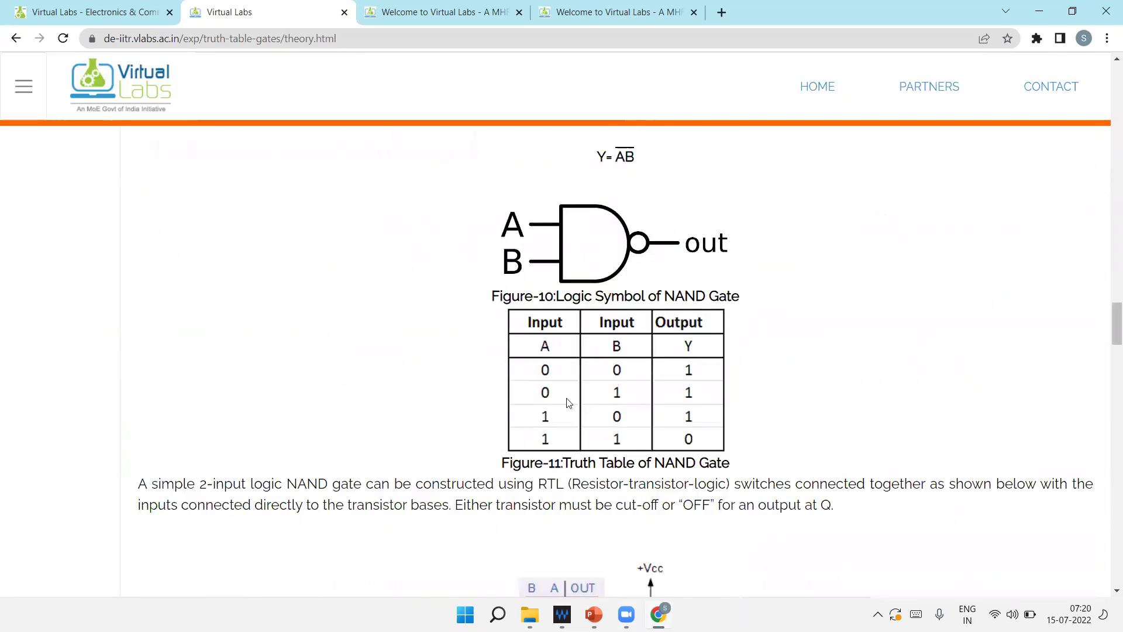
{"action": "scroll", "coordinate": [608, 400], "scroll_direction": "down", "scroll_amount": 4}
{"action": "scroll", "coordinate": [617, 397], "scroll_direction": "down", "scroll_amount": 20}
{"action": "scroll", "coordinate": [621, 396], "scroll_direction": "down", "scroll_amount": 4}
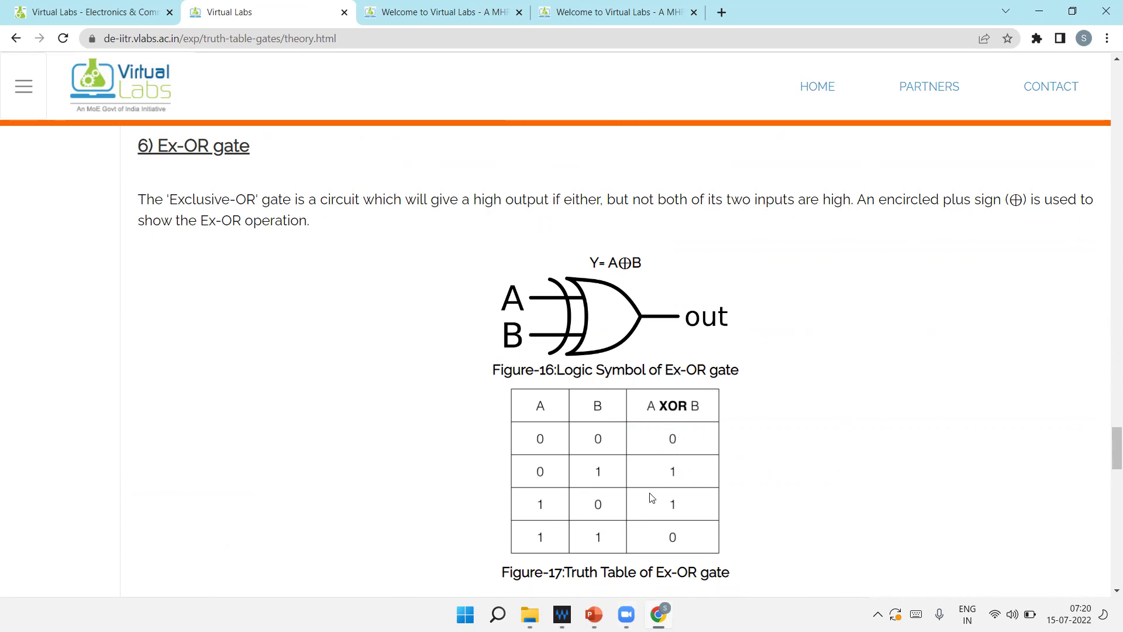
{"action": "scroll", "coordinate": [652, 512], "scroll_direction": "down", "scroll_amount": 20}
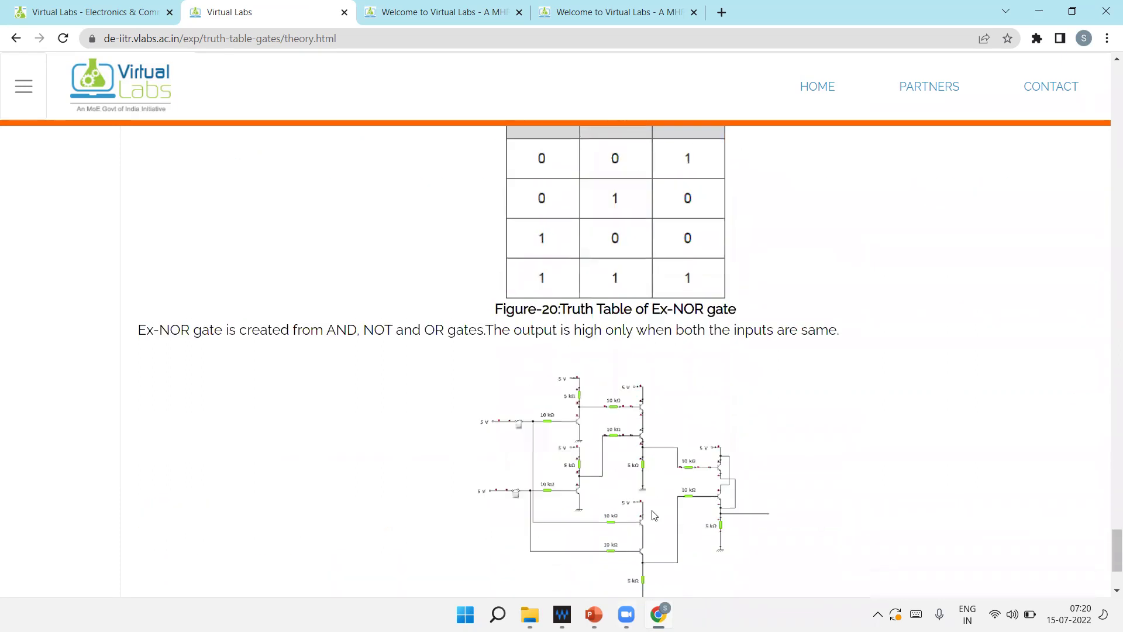
{"action": "scroll", "coordinate": [653, 515], "scroll_direction": "down", "scroll_amount": 2}
{"action": "scroll", "coordinate": [638, 474], "scroll_direction": "up", "scroll_amount": 15}
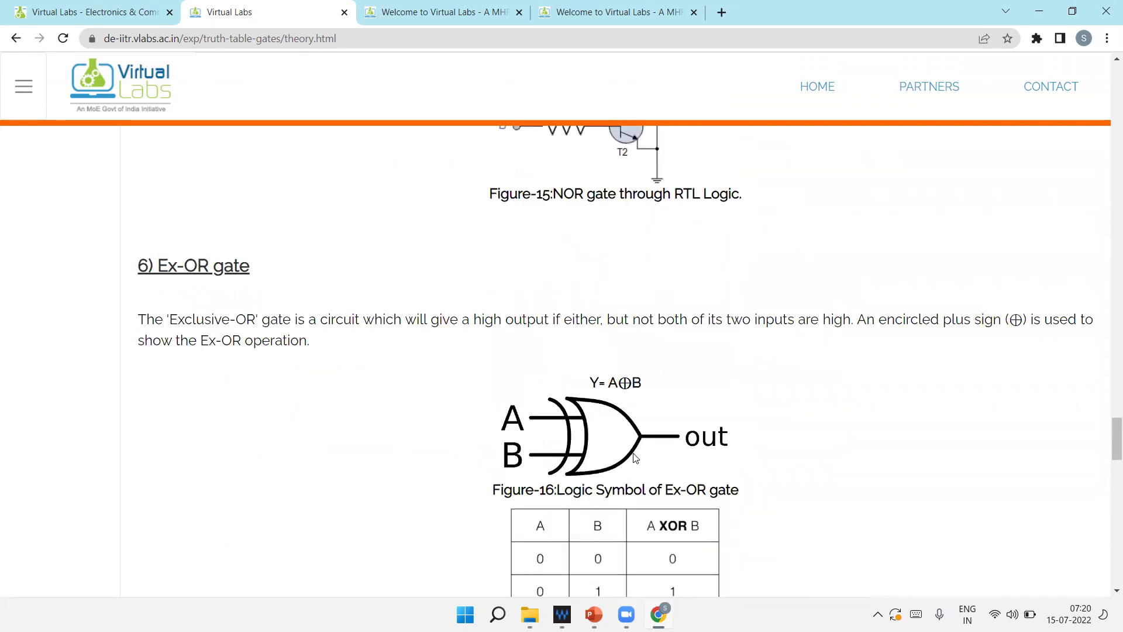
{"action": "scroll", "coordinate": [623, 436], "scroll_direction": "up", "scroll_amount": 20}
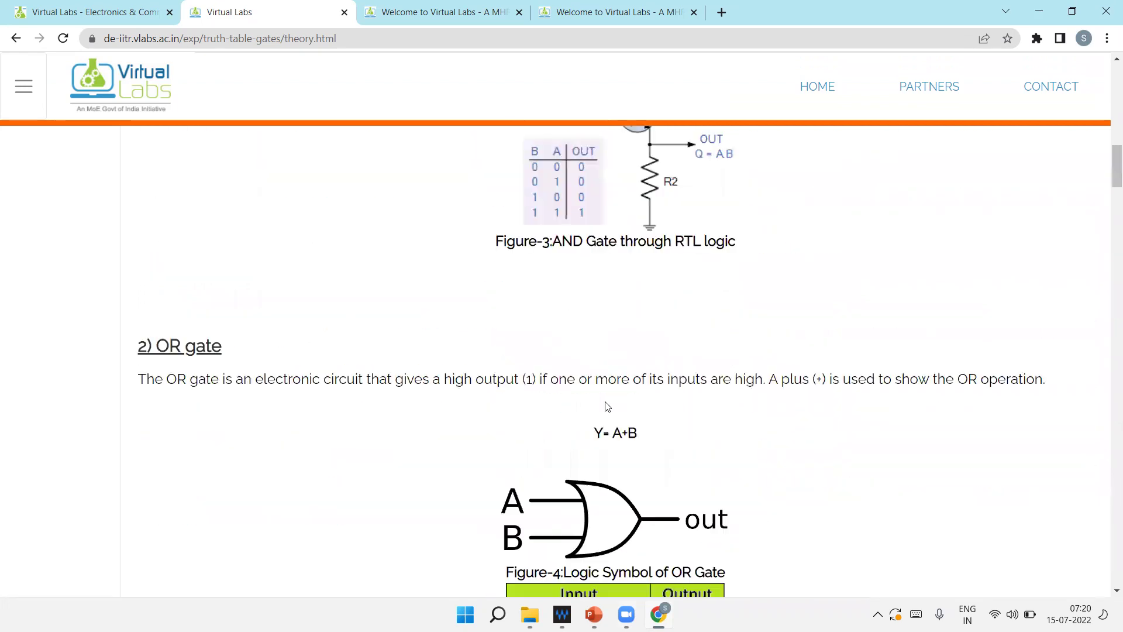
{"action": "scroll", "coordinate": [606, 407], "scroll_direction": "up", "scroll_amount": 15}
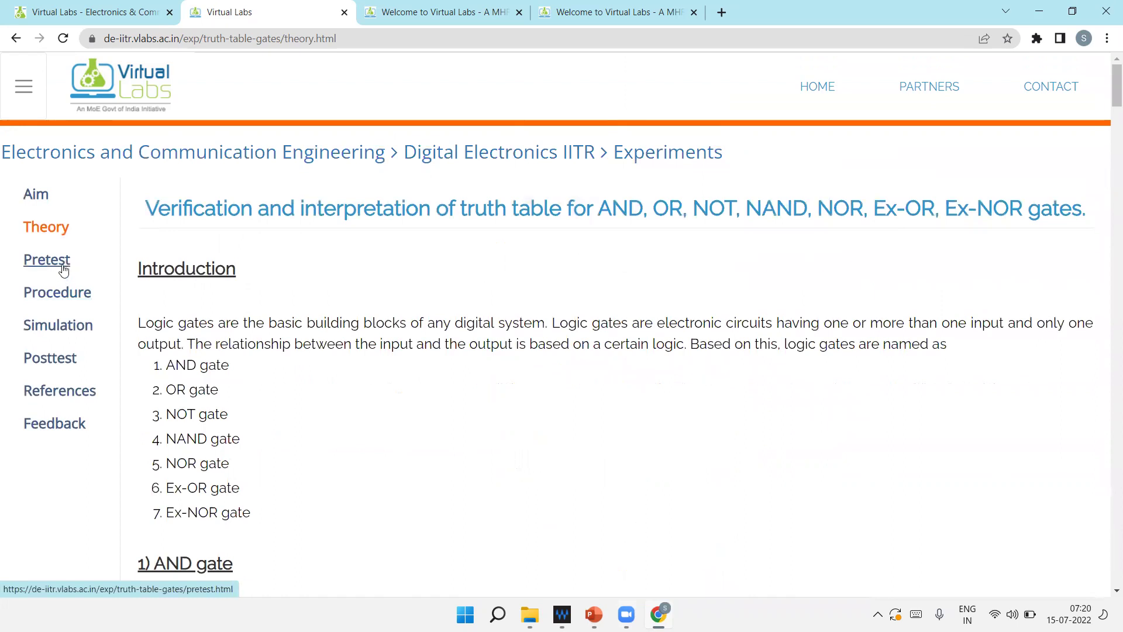
Step: Glance at the Pretest questions, then show the Procedure page's AND gate Simulator 1 steps
{"action": "left_click", "coordinate": [61, 261]}
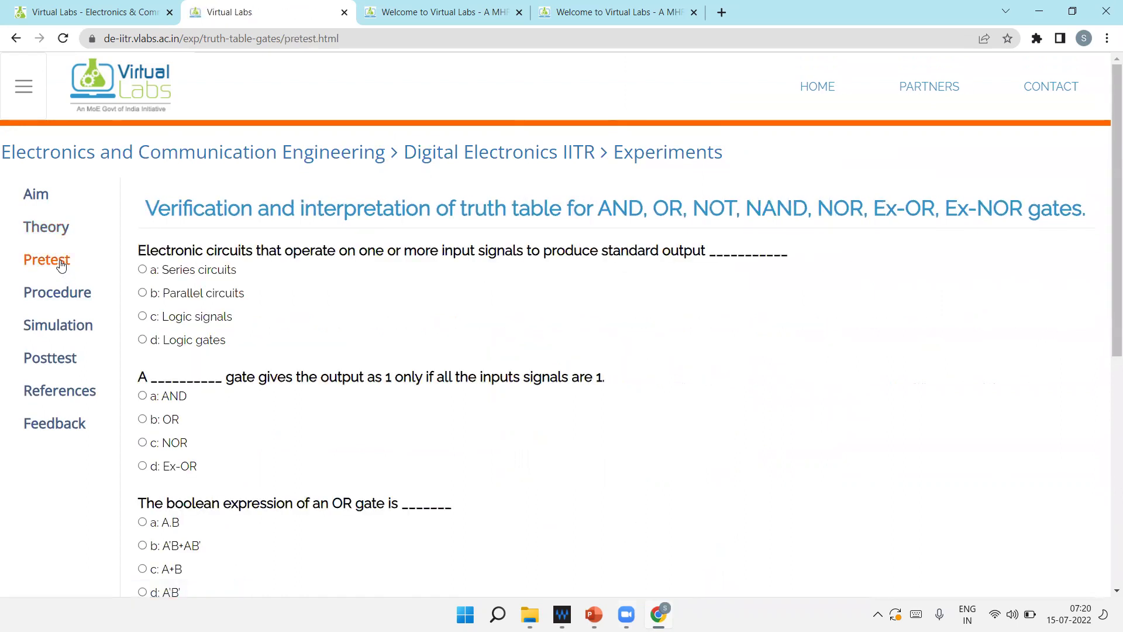
{"action": "left_click", "coordinate": [67, 298]}
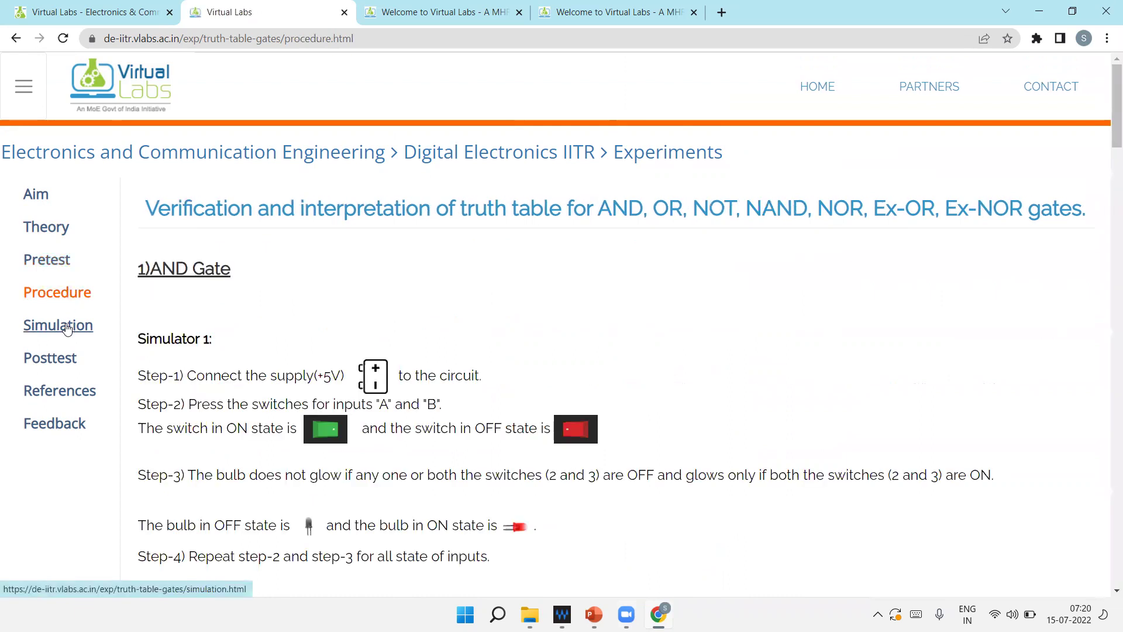
Step: Load the AND gate kit from Simulation, connect its battery and turn on Switch 1
{"action": "left_click", "coordinate": [68, 329]}
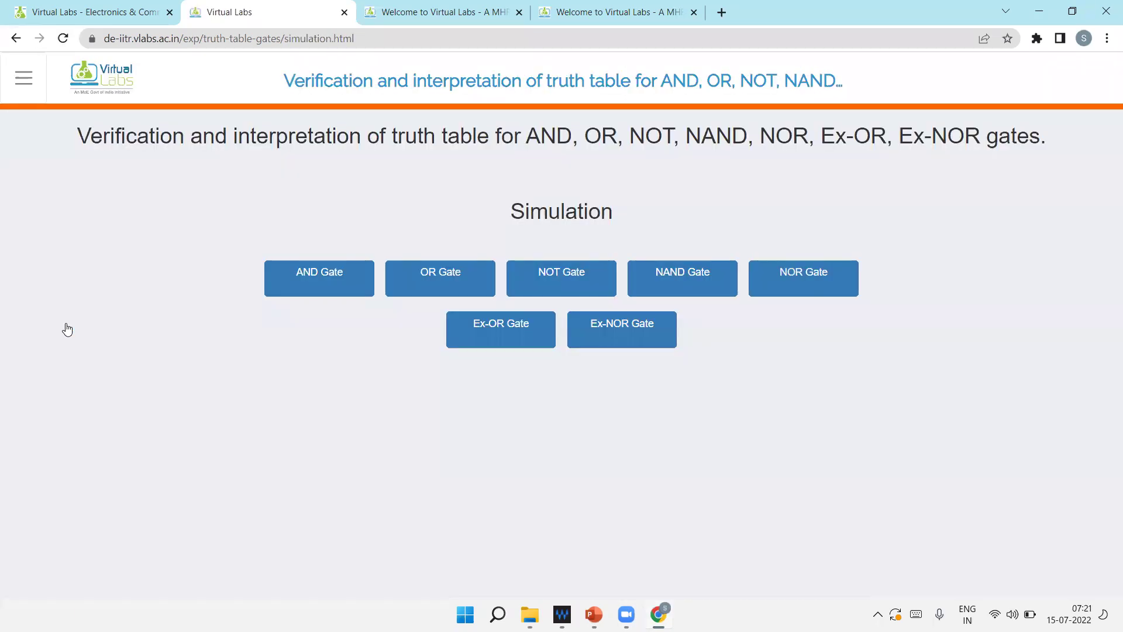
{"action": "left_click", "coordinate": [314, 275]}
{"action": "scroll", "coordinate": [392, 388], "scroll_direction": "down", "scroll_amount": 3}
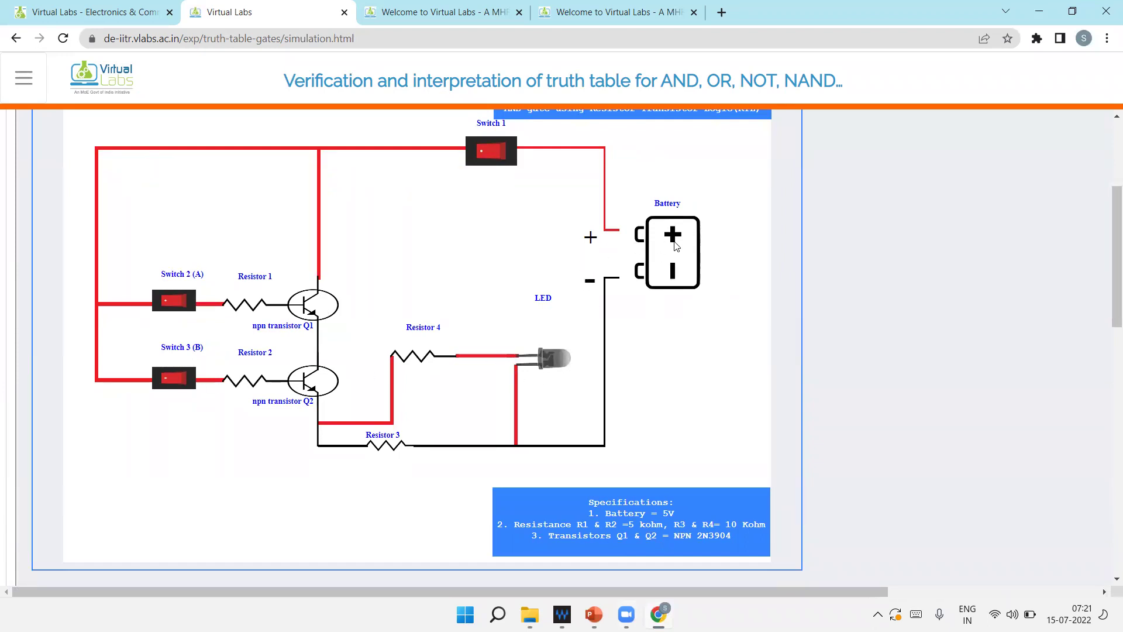
{"action": "left_click", "coordinate": [655, 243]}
{"action": "scroll", "coordinate": [456, 430], "scroll_direction": "up", "scroll_amount": 1}
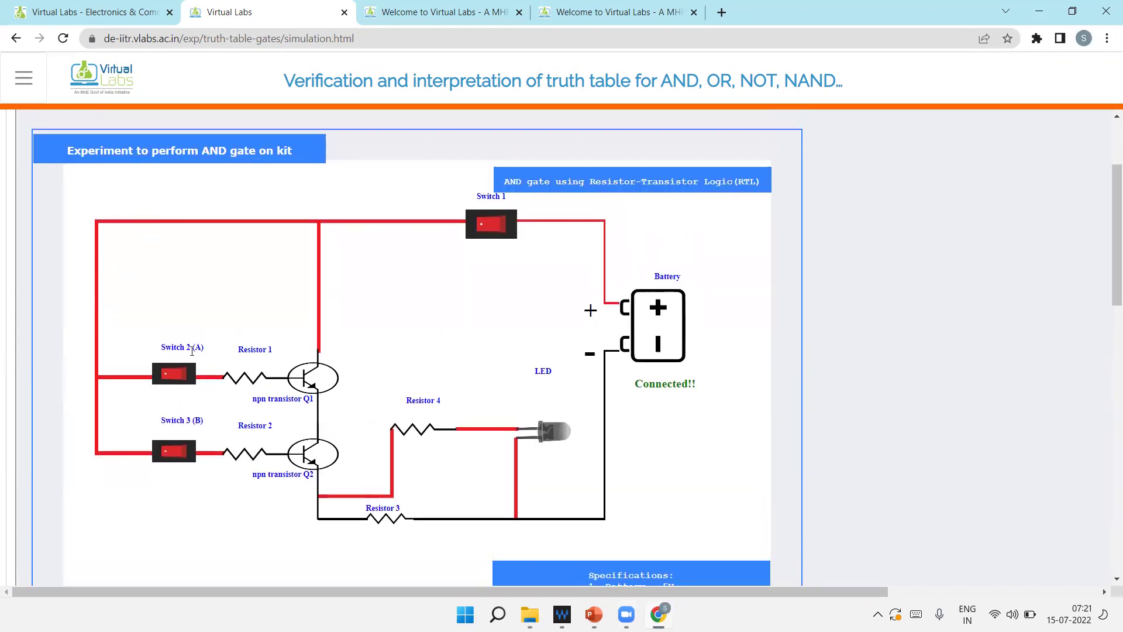
{"action": "left_click", "coordinate": [499, 225]}
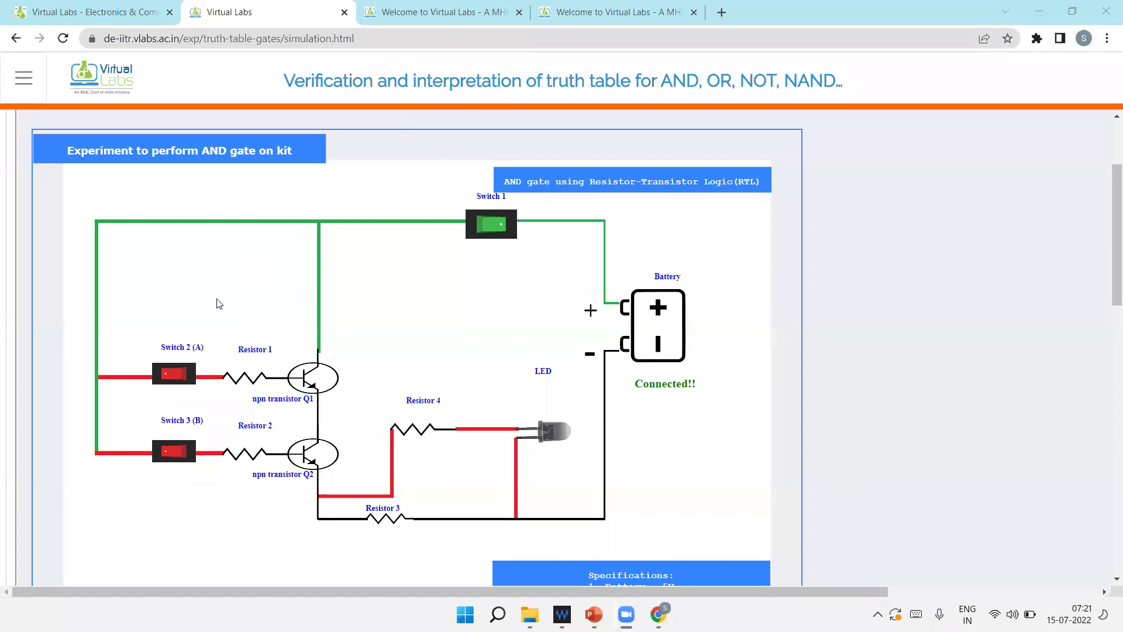
{"action": "left_click_drag", "start_coordinate": [239, 371], "coordinate": [261, 342]}
Step: Toggle AND kit inputs A and B, ending with both on and the LED glowing red
{"action": "left_click", "coordinate": [261, 342]}
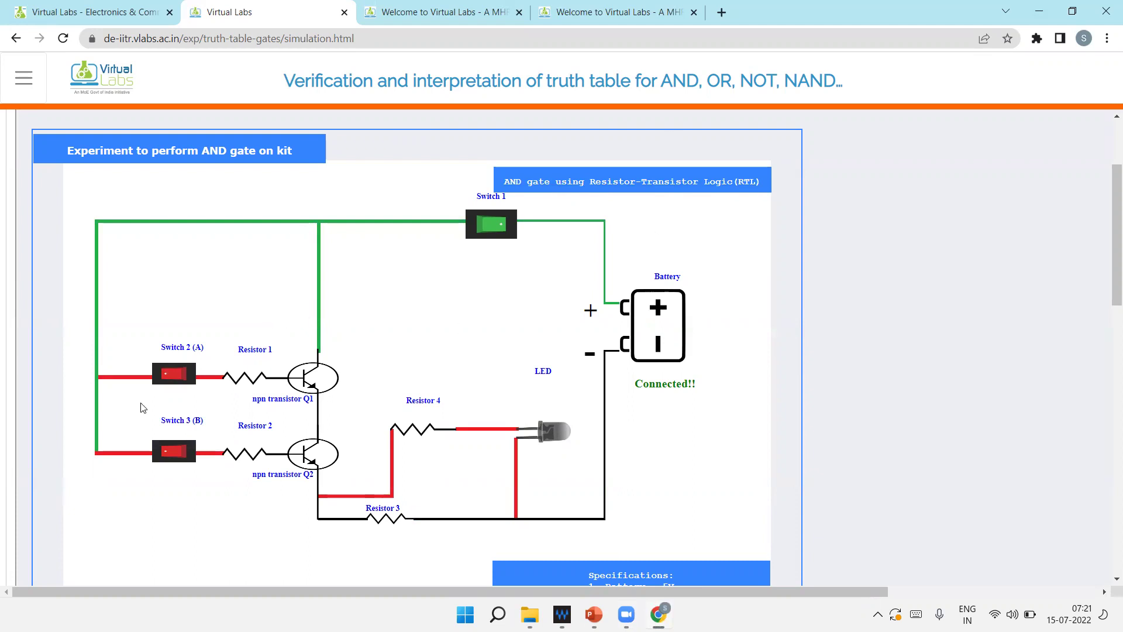
{"action": "left_click", "coordinate": [160, 380]}
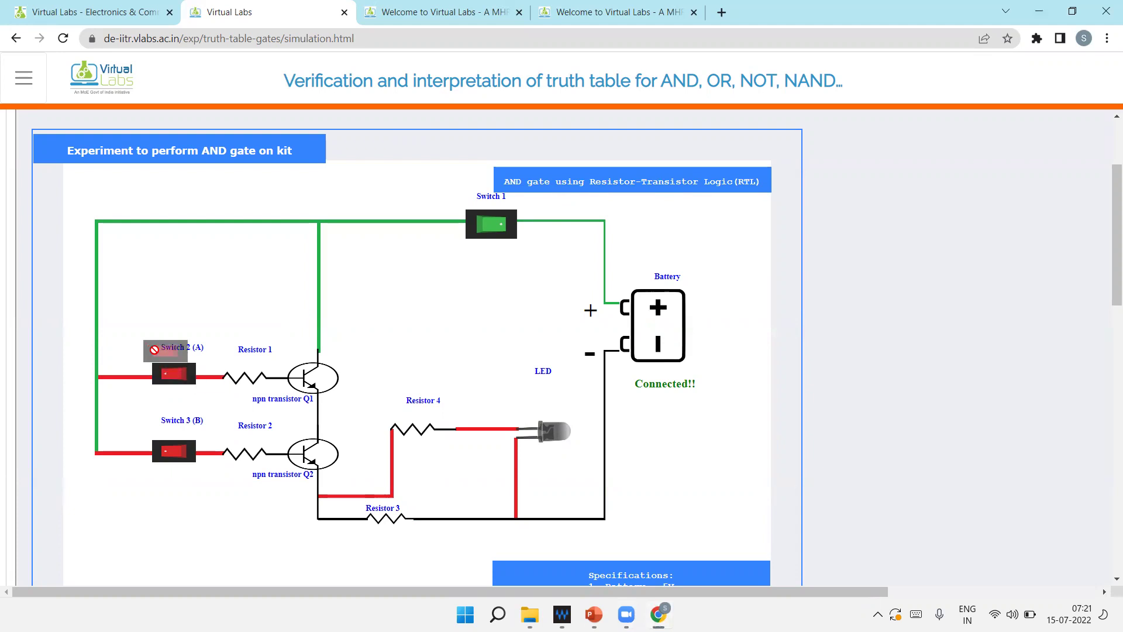
{"action": "left_click", "coordinate": [160, 382]}
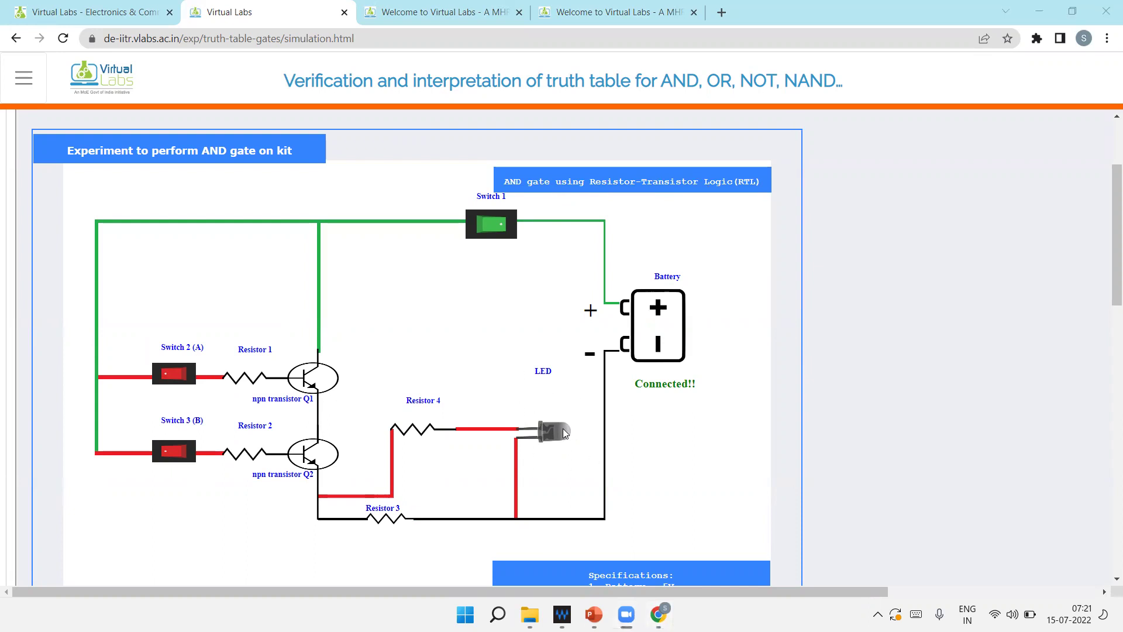
{"action": "left_click", "coordinate": [183, 377]}
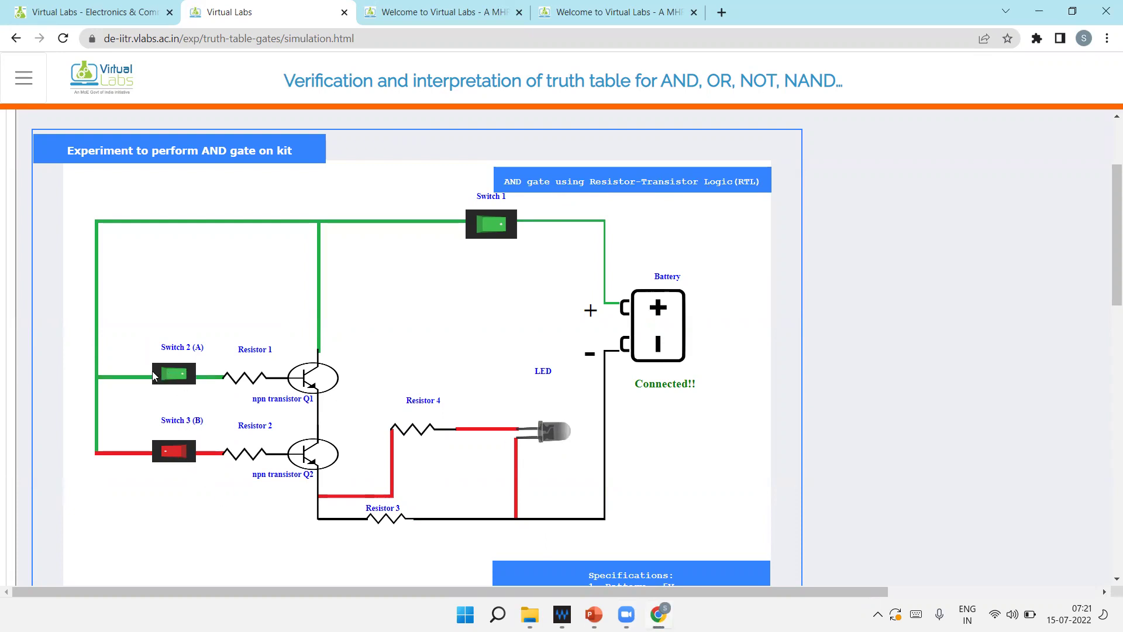
{"action": "left_click", "coordinate": [186, 456]}
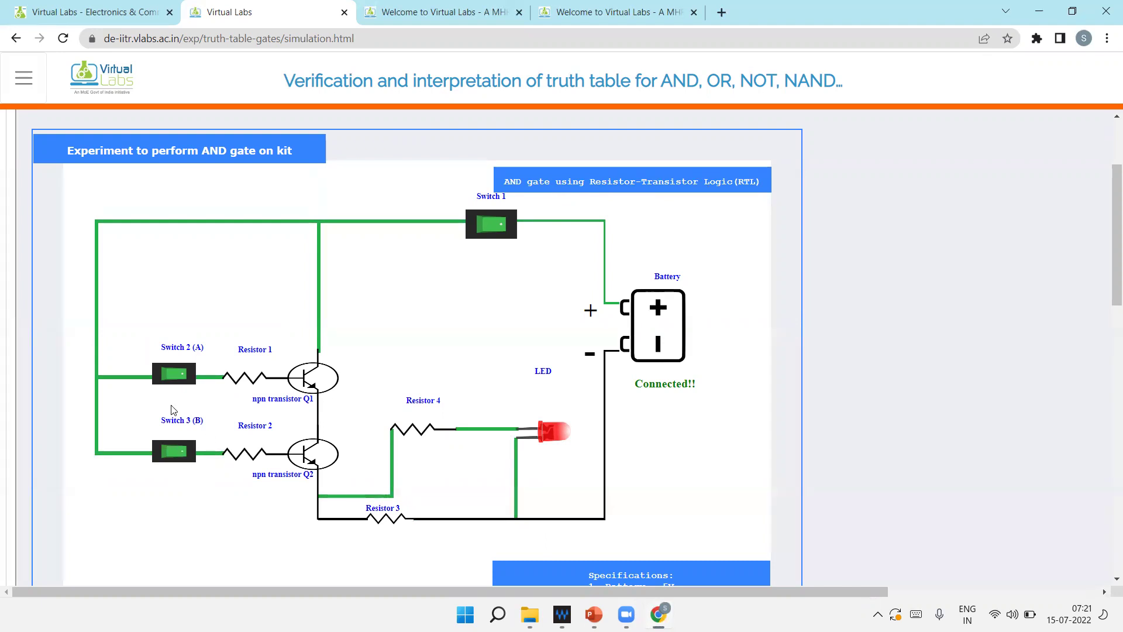
{"action": "left_click", "coordinate": [162, 375]}
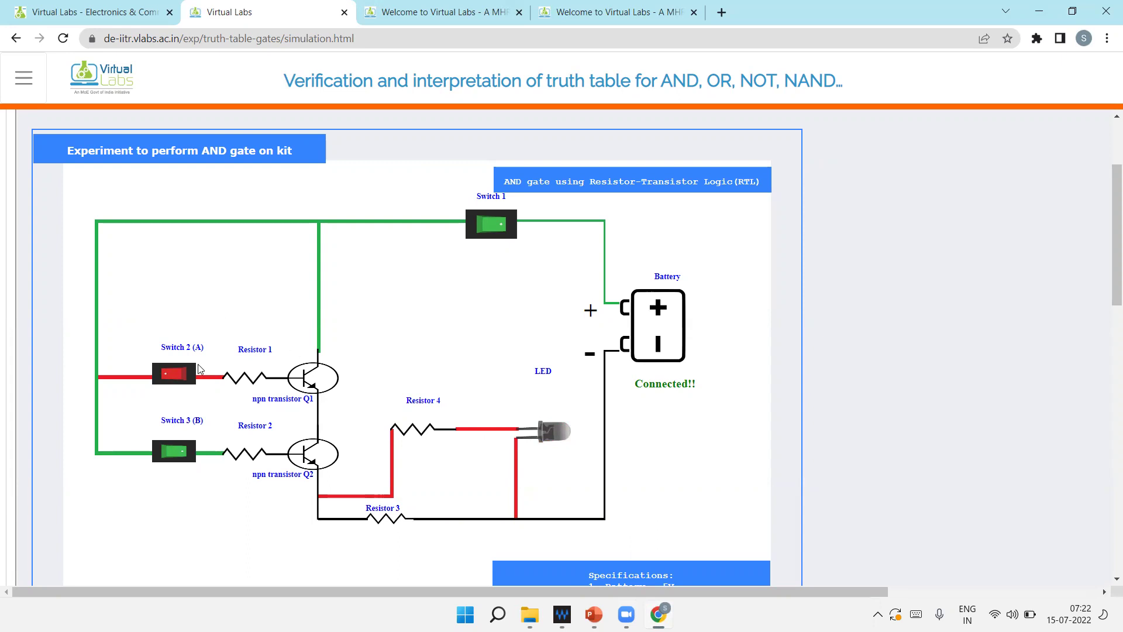
{"action": "left_click", "coordinate": [188, 378]}
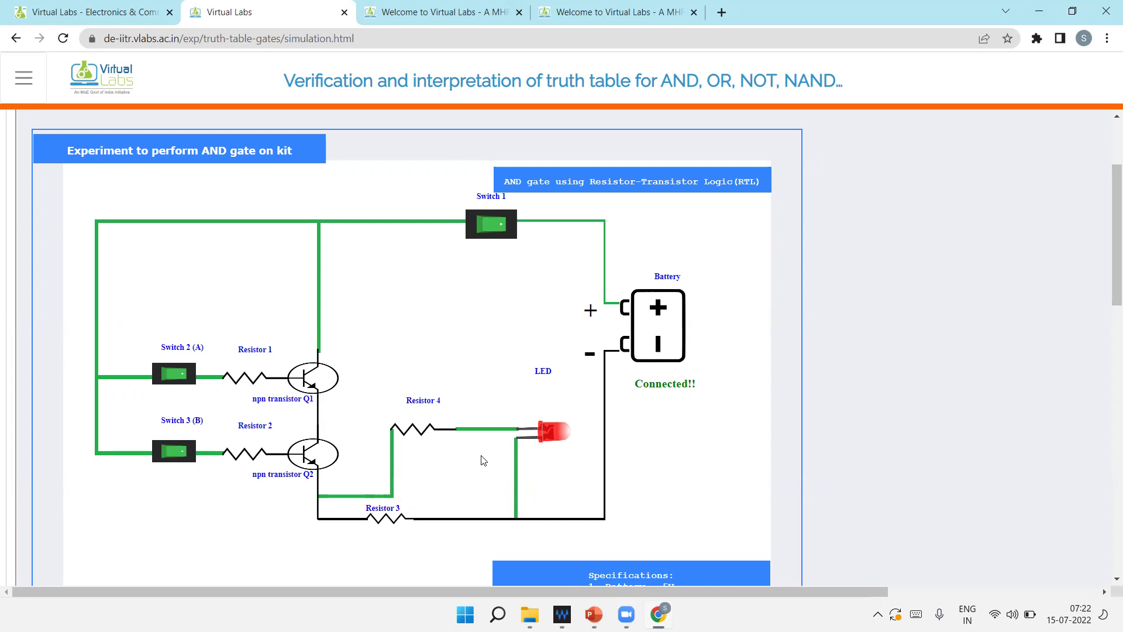
{"action": "scroll", "coordinate": [500, 452], "scroll_direction": "up", "scroll_amount": 3}
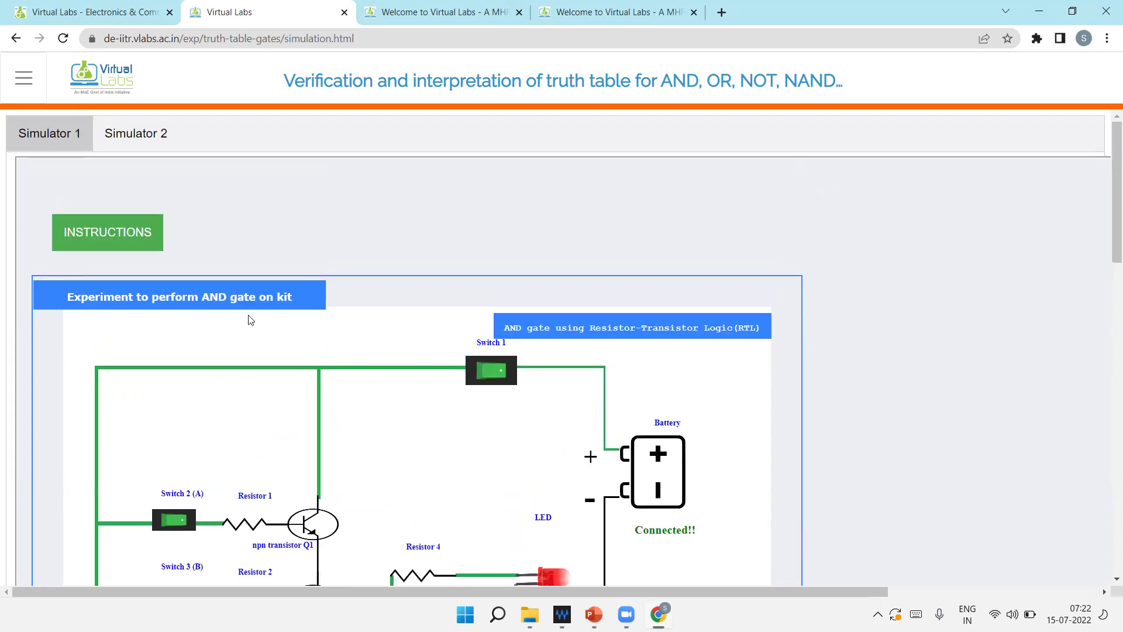
Step: In Simulator 2, enter A=0, B=1 with output 1 and check it, getting Incorrect
{"action": "left_click", "coordinate": [148, 143]}
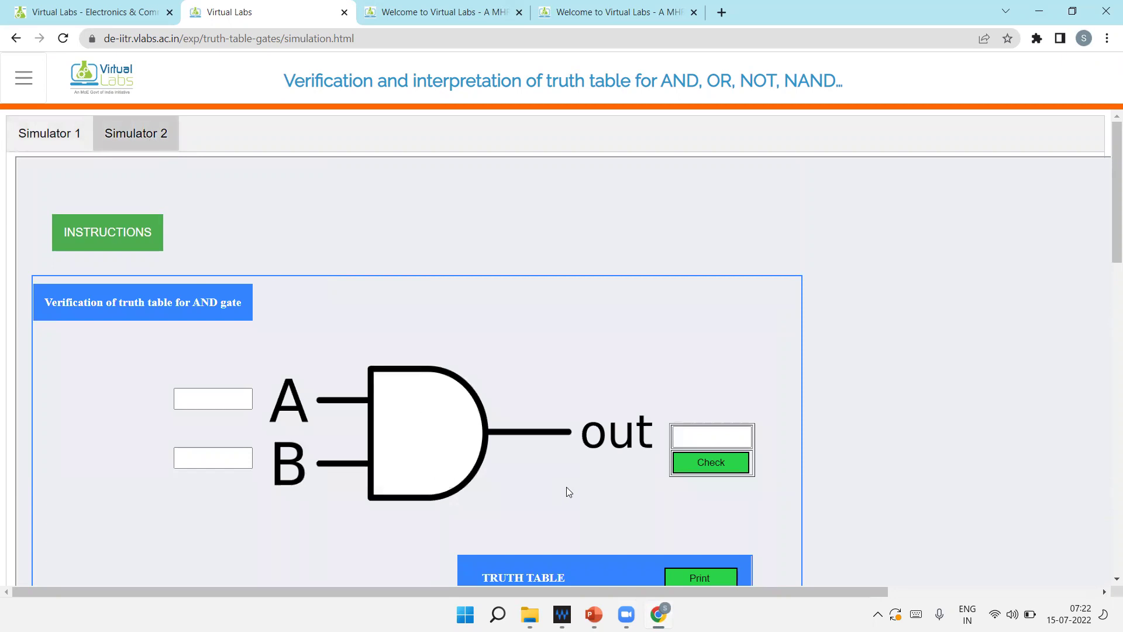
{"action": "scroll", "coordinate": [567, 489], "scroll_direction": "down", "scroll_amount": 1}
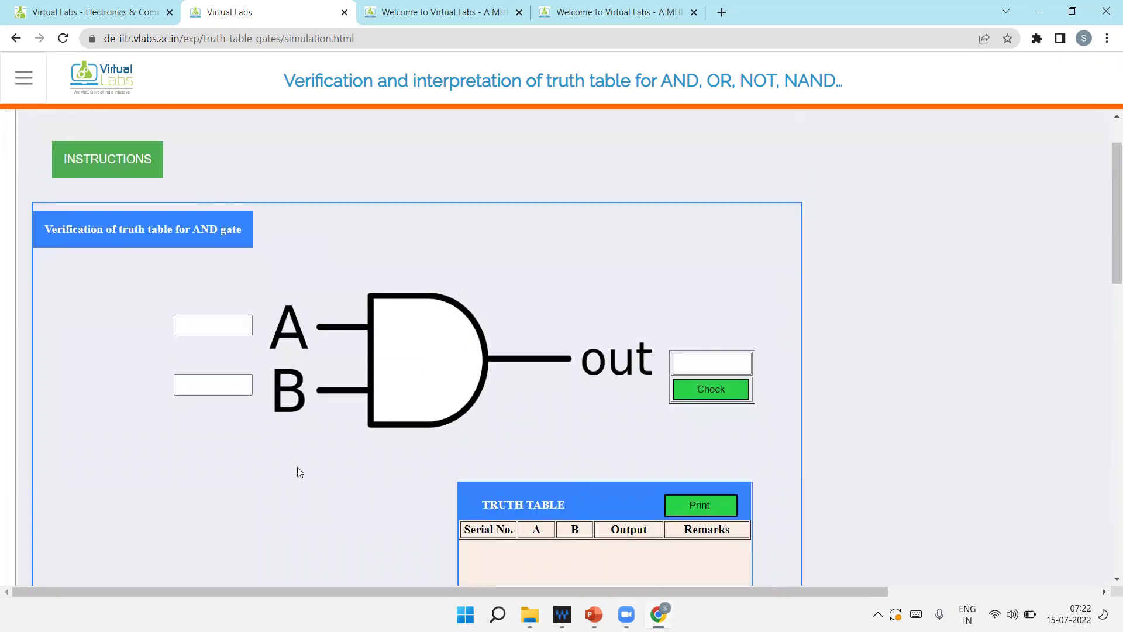
{"action": "left_click", "coordinate": [225, 325]}
{"action": "left_click", "coordinate": [234, 381]}
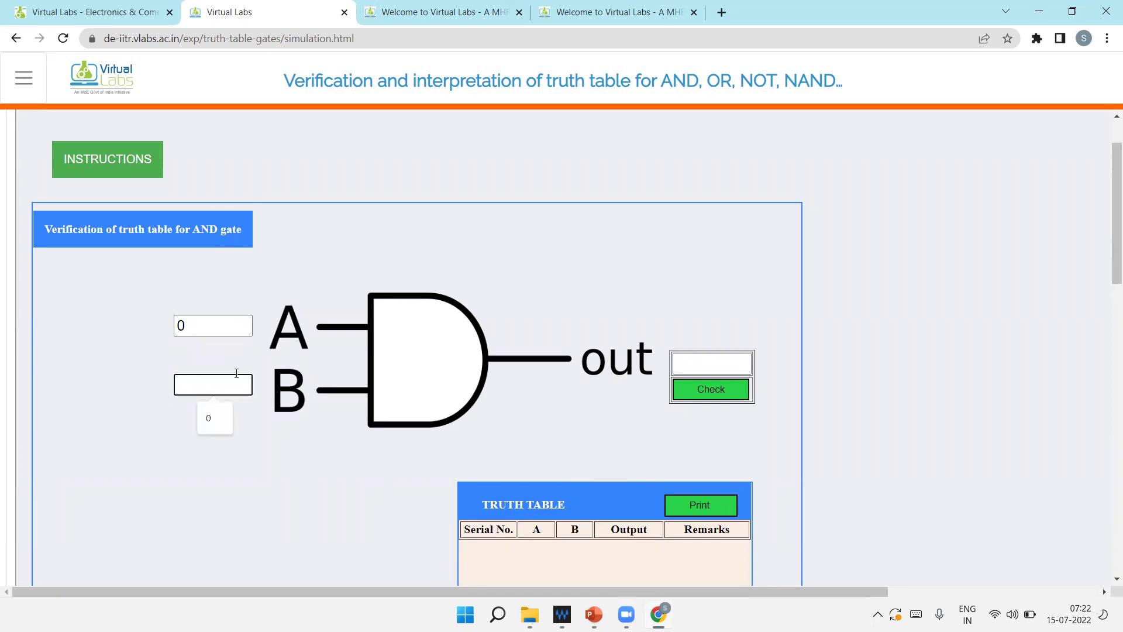
{"action": "type", "text": "1"}
{"action": "left_click", "coordinate": [690, 359]}
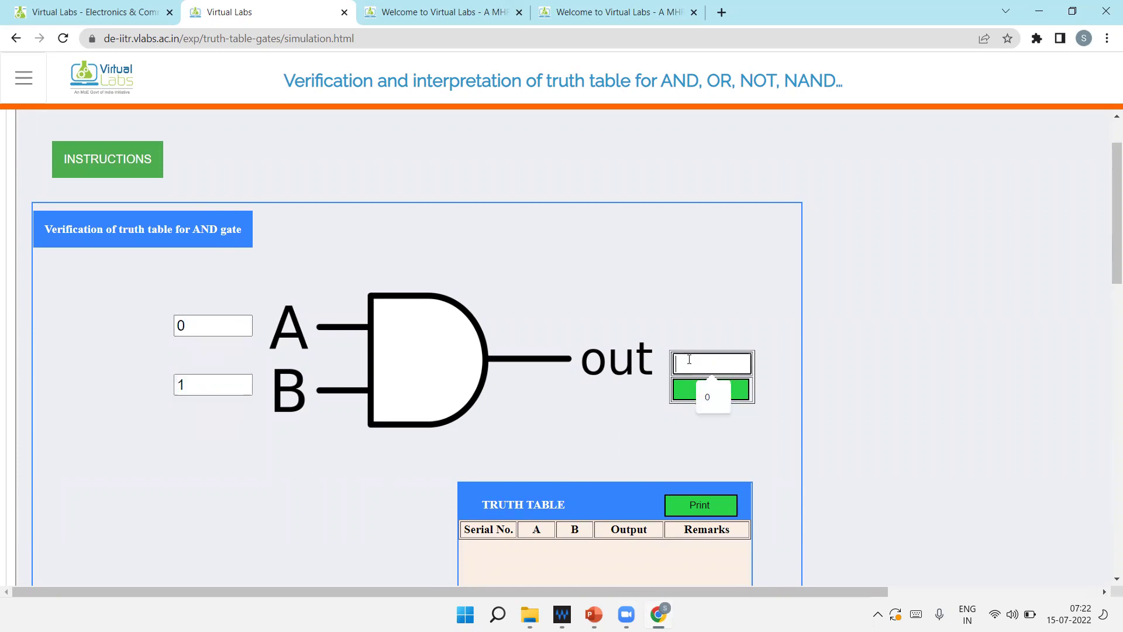
{"action": "type", "text": "1"}
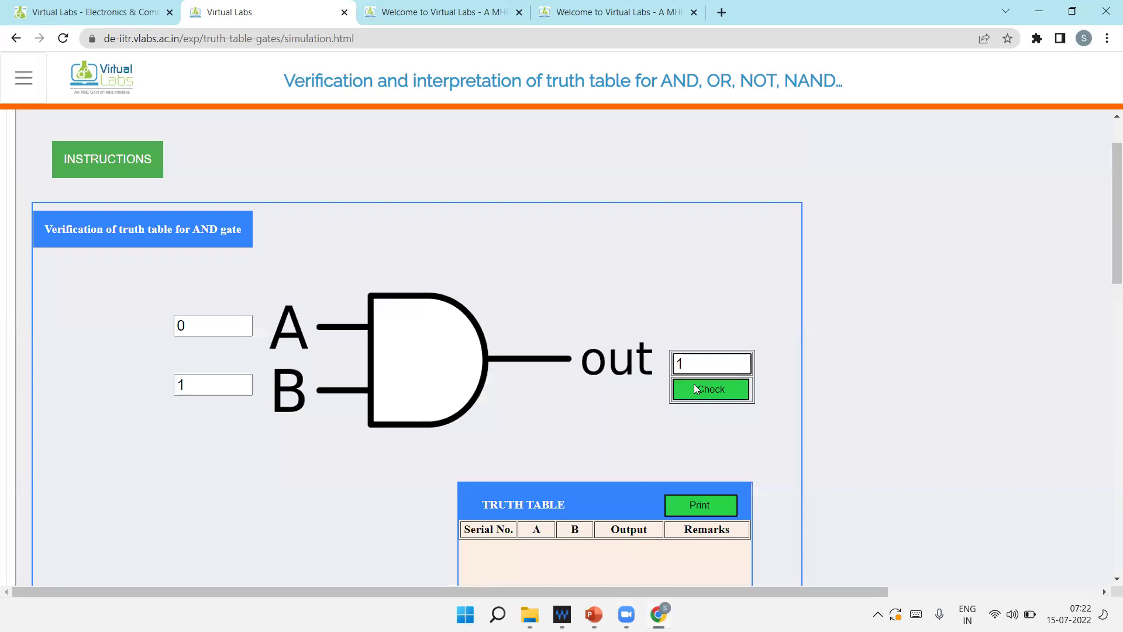
{"action": "left_click", "coordinate": [694, 384]}
Step: Replace the output with 0 and check it, getting Correct
{"action": "scroll", "coordinate": [660, 429], "scroll_direction": "down", "scroll_amount": 2}
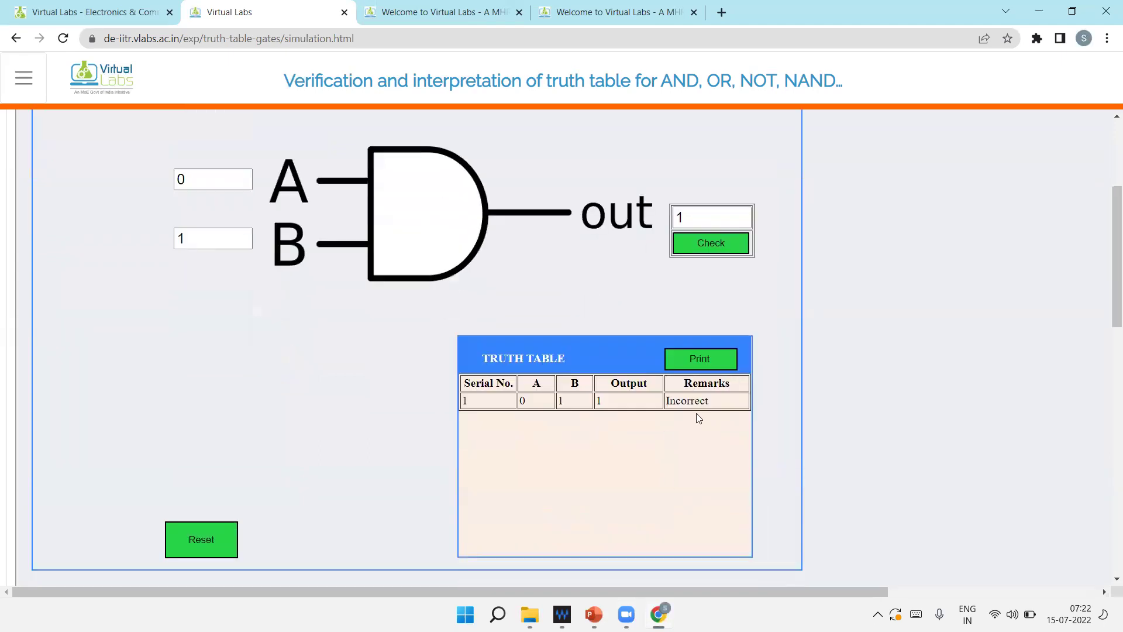
{"action": "left_click_drag", "start_coordinate": [698, 214], "coordinate": [660, 220]}
{"action": "type", "text": "0"}
{"action": "left_click", "coordinate": [718, 246]}
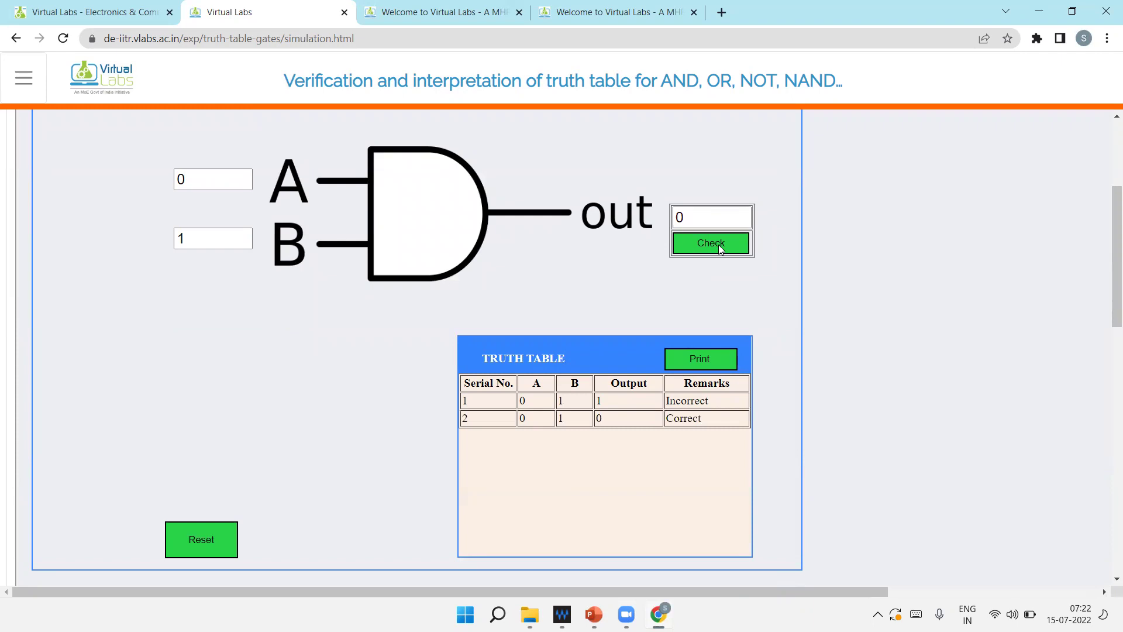
{"action": "scroll", "coordinate": [446, 396], "scroll_direction": "up", "scroll_amount": 1}
{"action": "scroll", "coordinate": [446, 396], "scroll_direction": "up", "scroll_amount": 2}
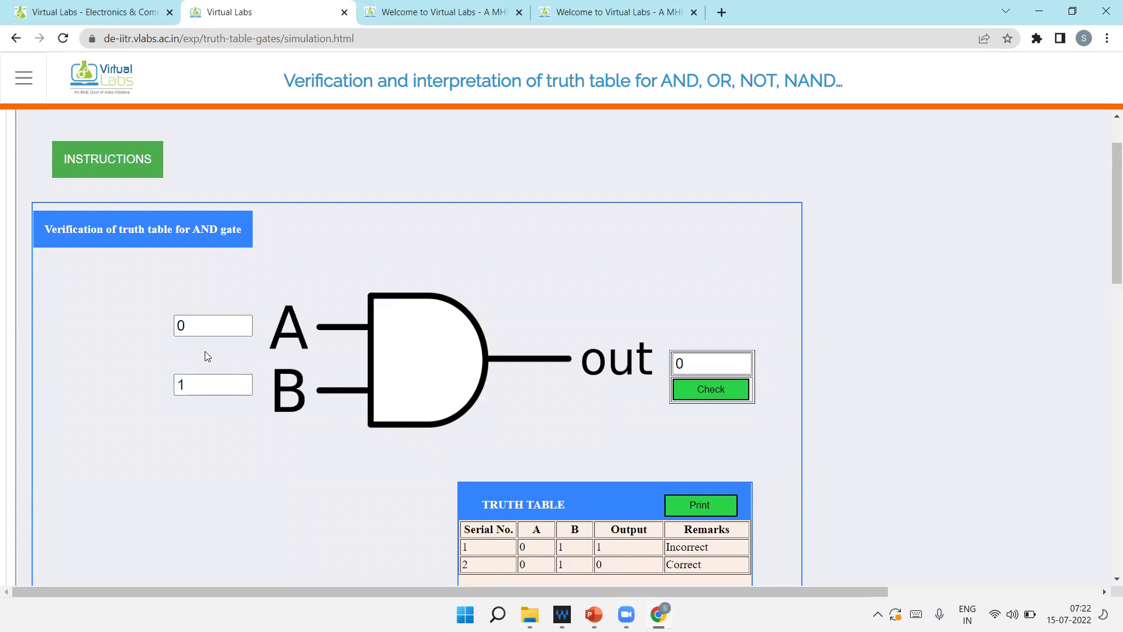
{"action": "scroll", "coordinate": [238, 357], "scroll_direction": "up", "scroll_amount": 1}
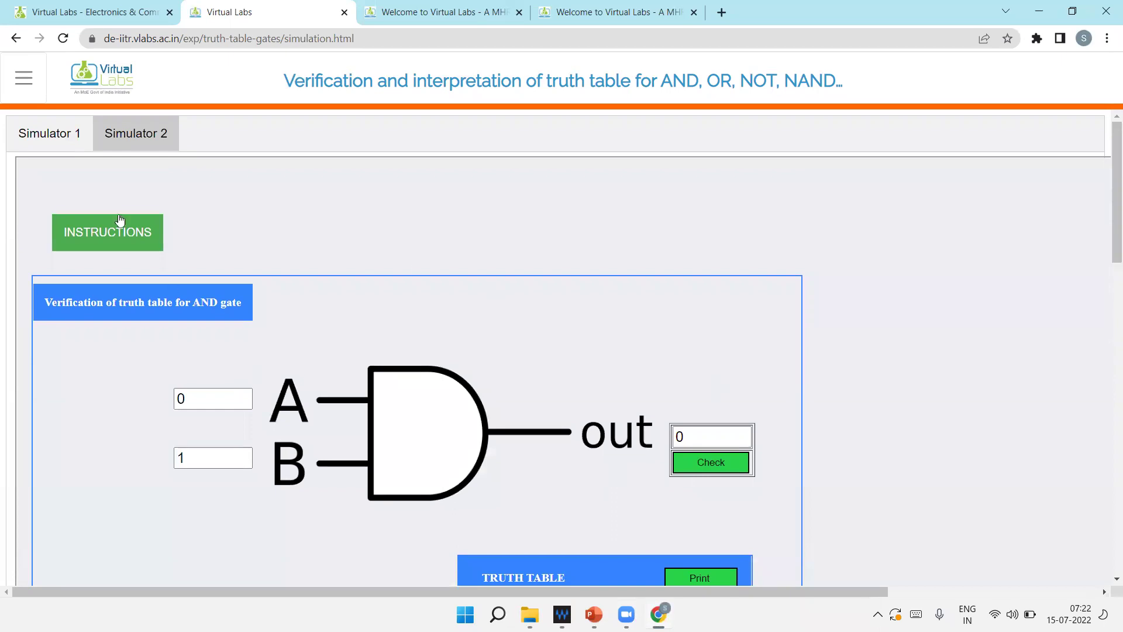
Step: Open the OR gate kit and connect its battery
{"action": "left_click", "coordinate": [16, 36]}
{"action": "left_click", "coordinate": [424, 276]}
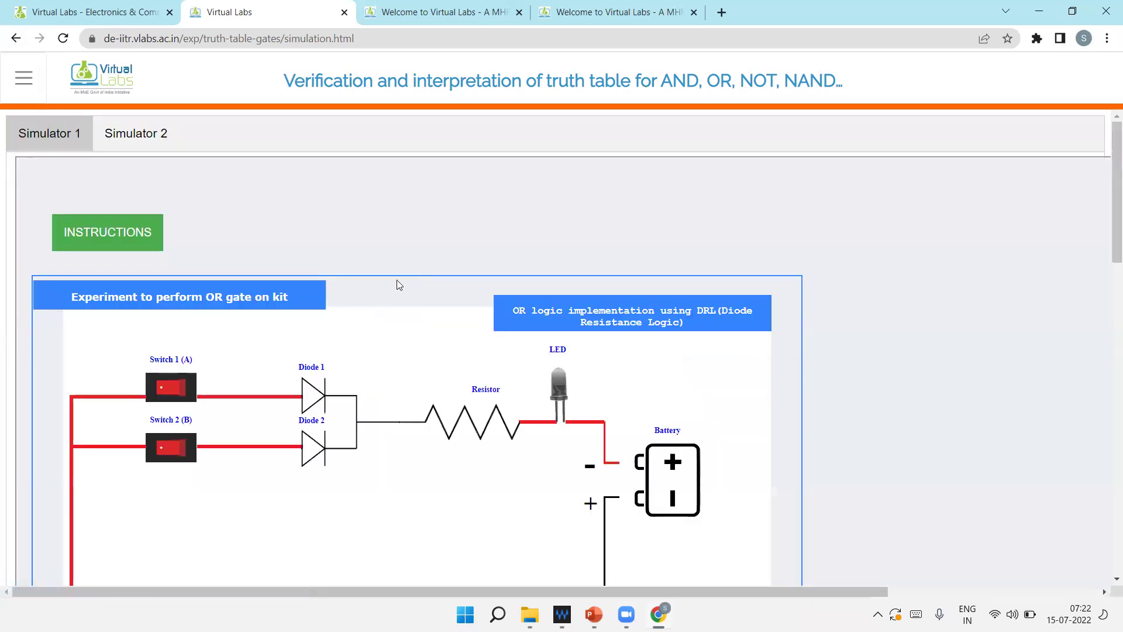
{"action": "scroll", "coordinate": [394, 306], "scroll_direction": "down", "scroll_amount": 2}
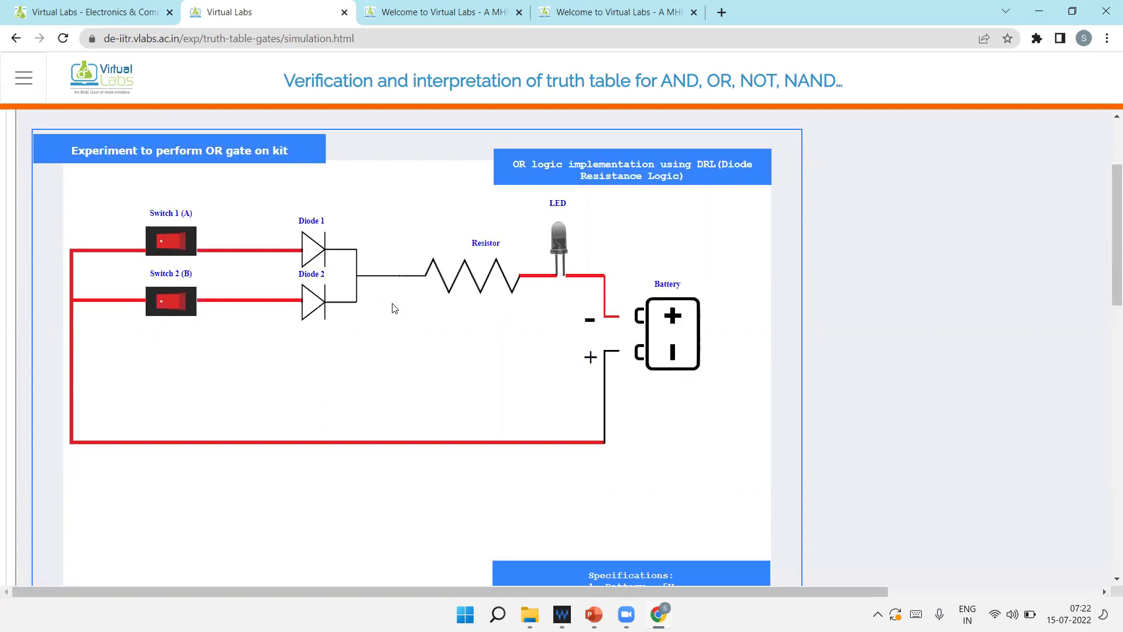
{"action": "left_click", "coordinate": [662, 330]}
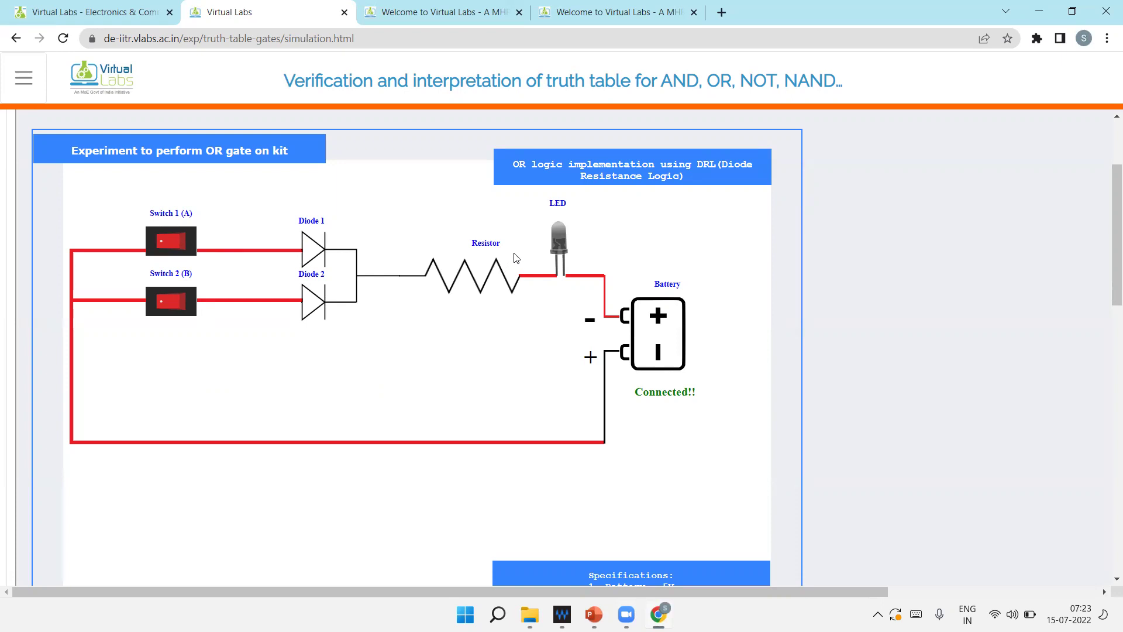
Step: Toggle OR inputs A and B through all combinations, ending with only B on and the LED lit
{"action": "left_click", "coordinate": [179, 242]}
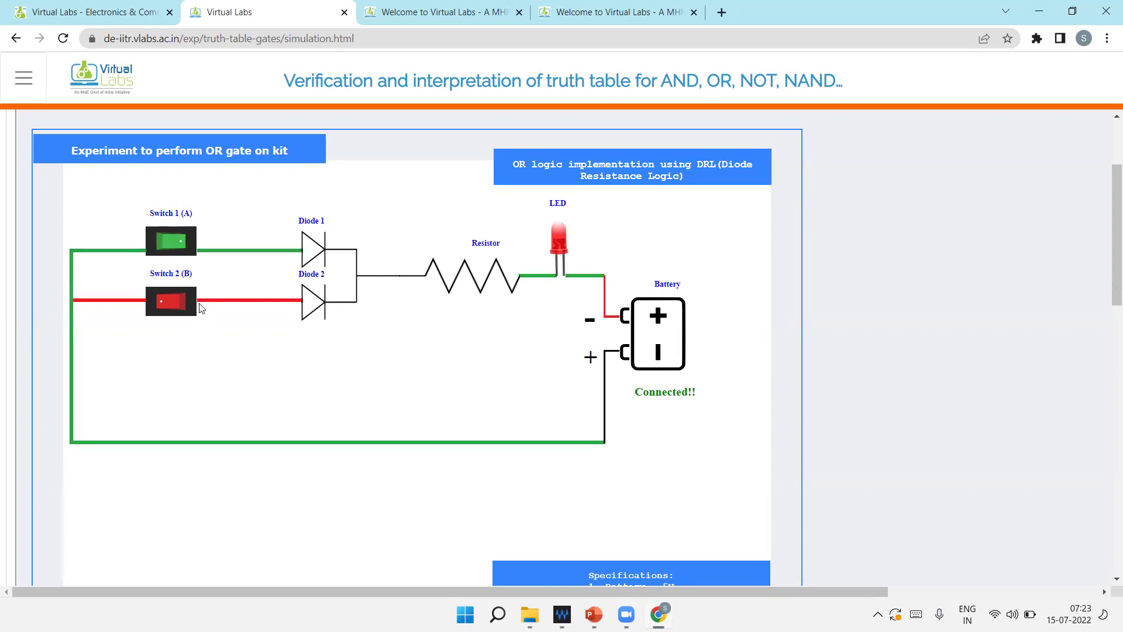
{"action": "left_click", "coordinate": [174, 306]}
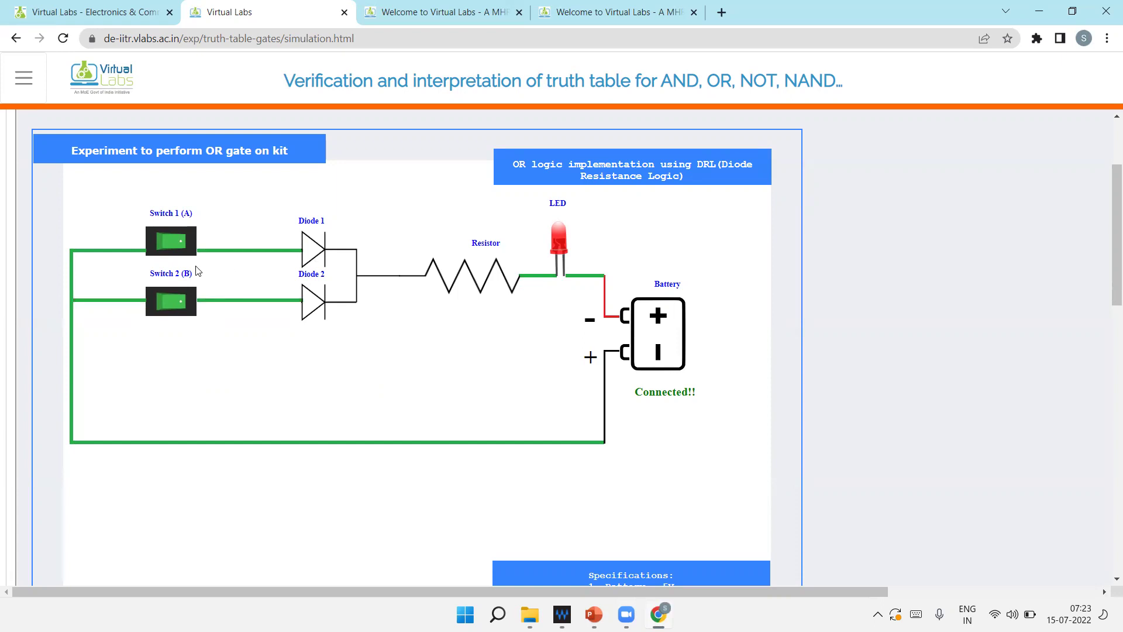
{"action": "left_click", "coordinate": [167, 241]}
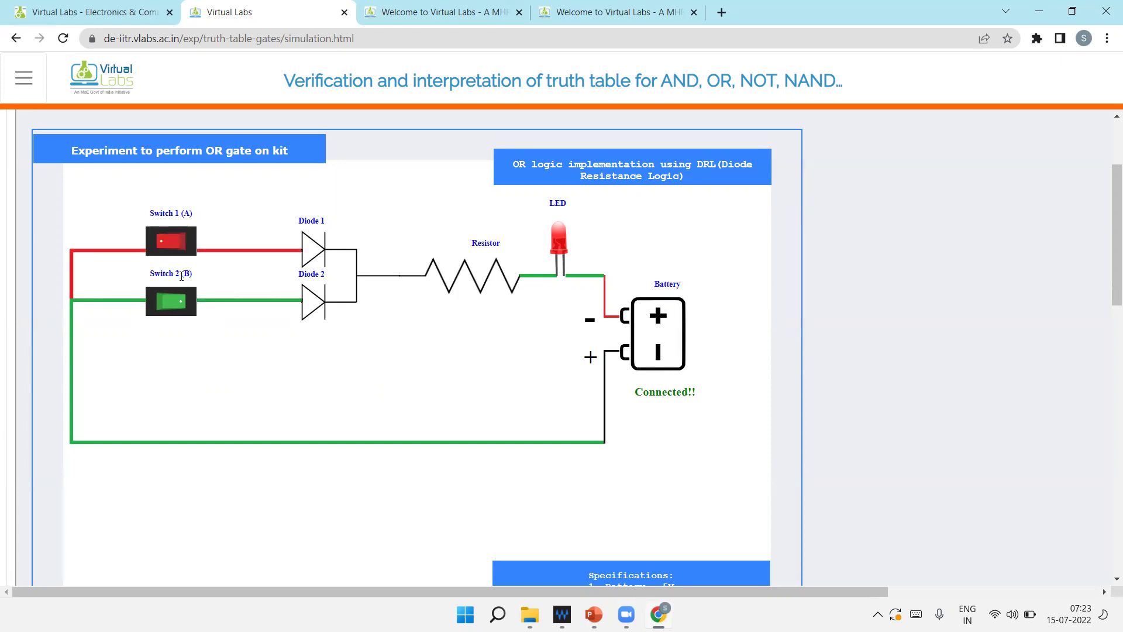
{"action": "left_click", "coordinate": [151, 307]}
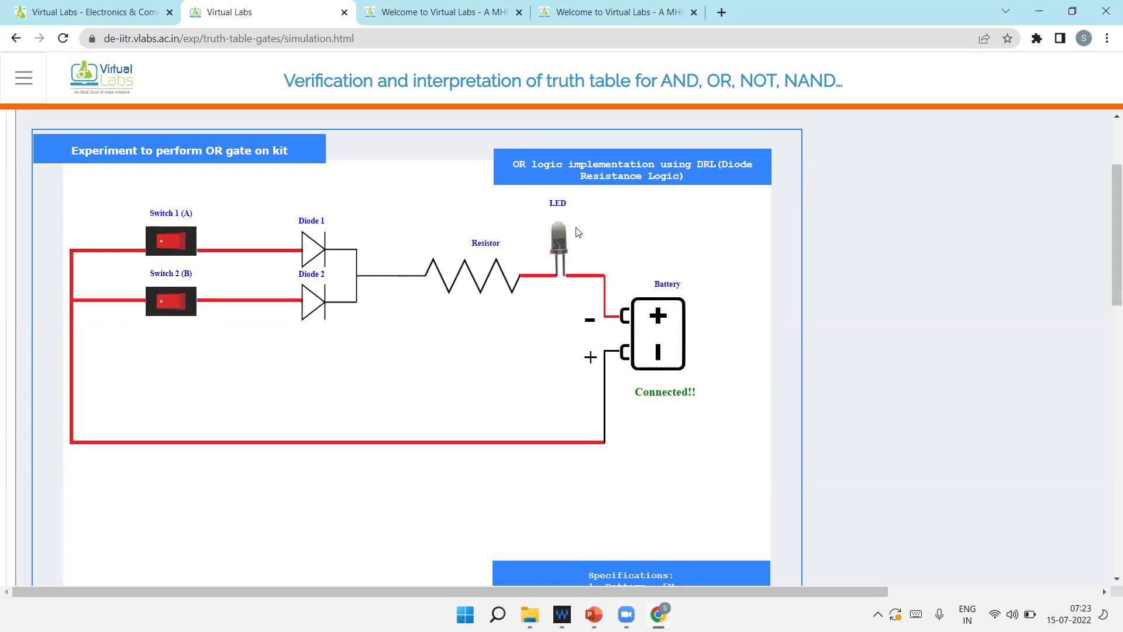
{"action": "left_click", "coordinate": [168, 248]}
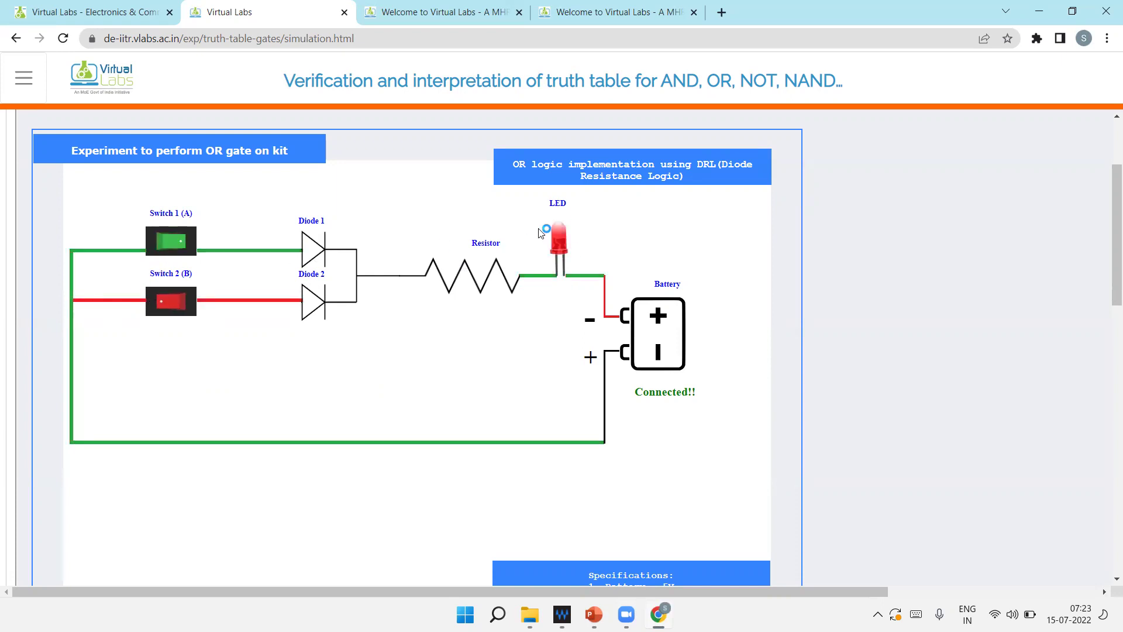
{"action": "left_click", "coordinate": [151, 249]}
{"action": "left_click", "coordinate": [178, 303]}
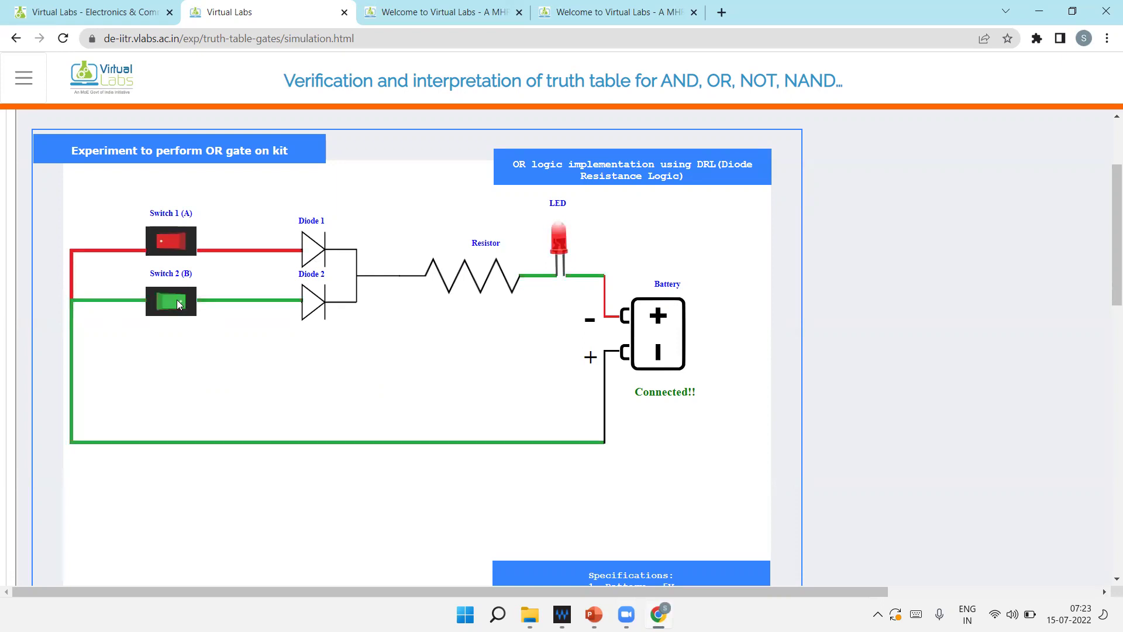
{"action": "scroll", "coordinate": [177, 301], "scroll_direction": "up", "scroll_amount": 3}
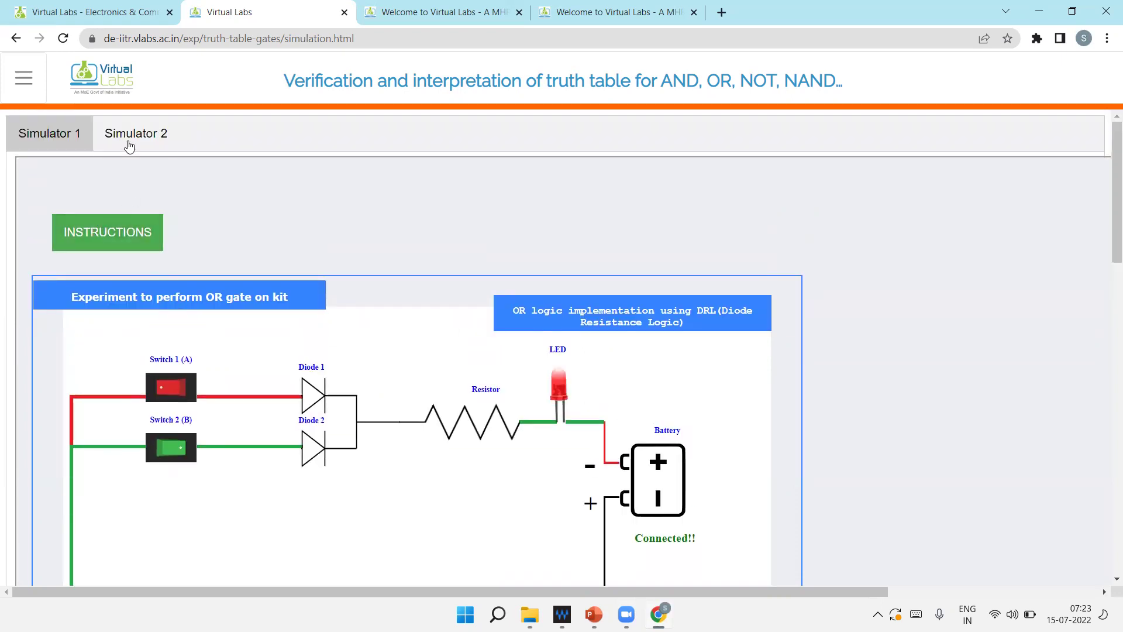
Step: Enter A=1, B=1 with output 1 in the OR gate Simulator 2 and check it as Correct
{"action": "left_click", "coordinate": [127, 135]}
{"action": "left_click", "coordinate": [231, 391]}
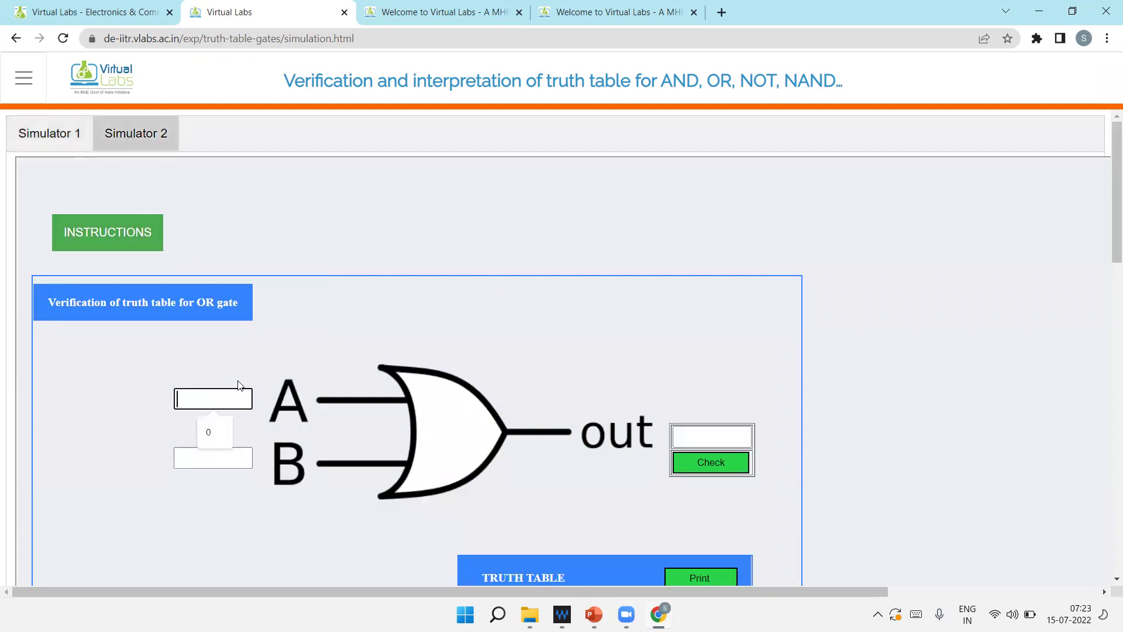
{"action": "left_click", "coordinate": [244, 436]}
{"action": "left_click", "coordinate": [237, 458]}
{"action": "type", "text": "1"}
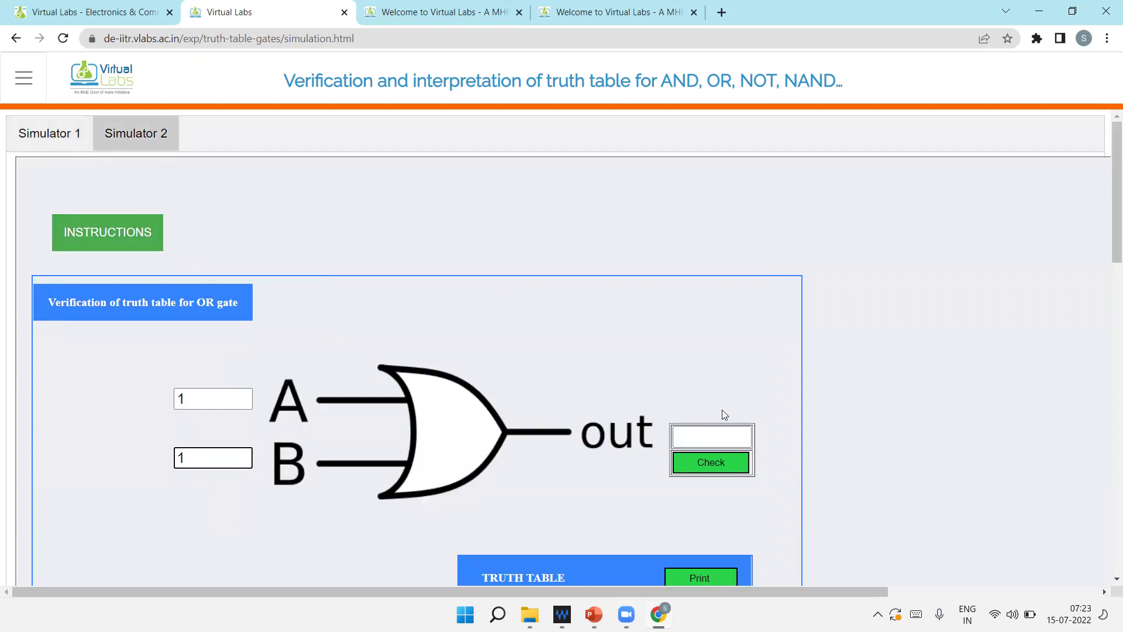
{"action": "left_click", "coordinate": [707, 438]}
{"action": "left_click", "coordinate": [692, 462]}
{"action": "scroll", "coordinate": [685, 458], "scroll_direction": "down", "scroll_amount": 3}
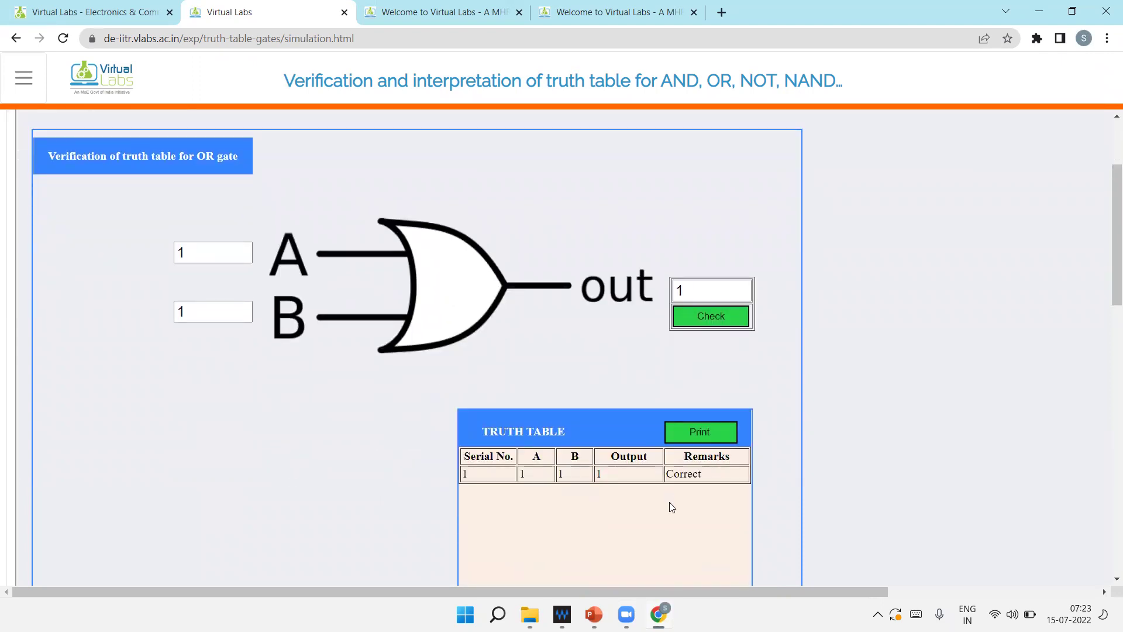
{"action": "scroll", "coordinate": [671, 501], "scroll_direction": "up", "scroll_amount": 3}
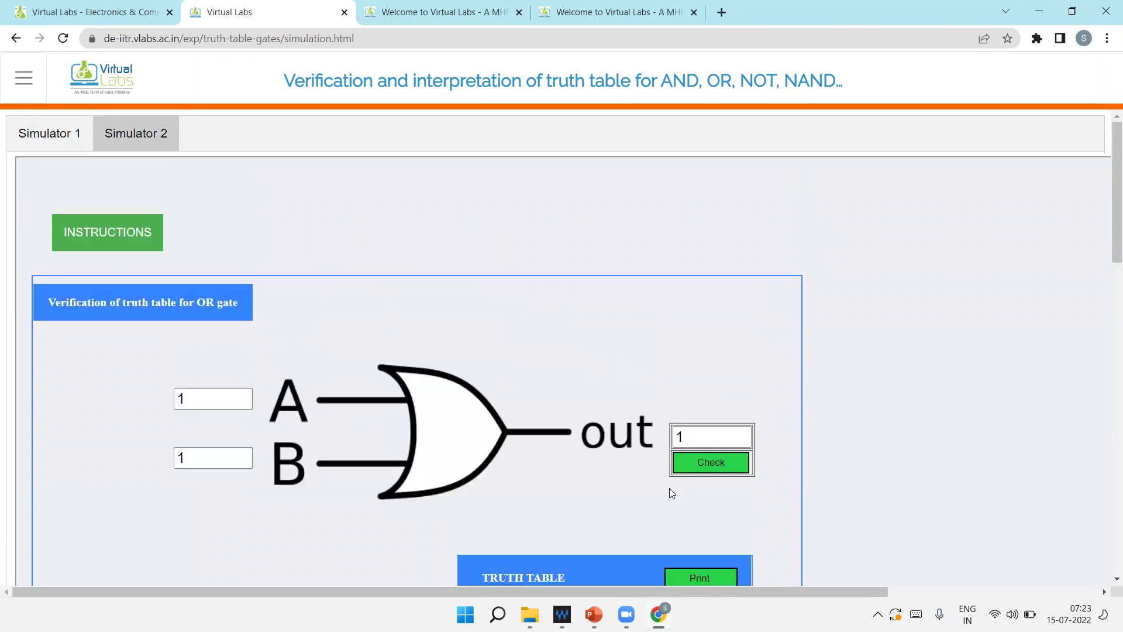
Step: Open the NOT gate kit, connect its battery, and turn on Switch 1 and input A, leaving the LED off
{"action": "left_click", "coordinate": [15, 39]}
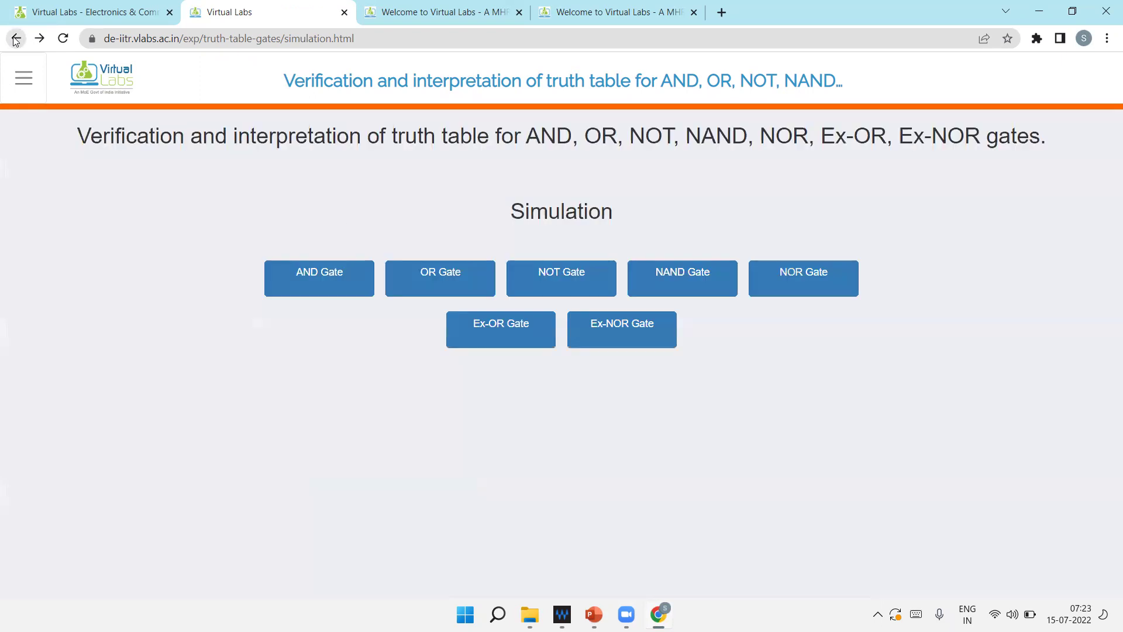
{"action": "left_click", "coordinate": [575, 276]}
{"action": "scroll", "coordinate": [520, 420], "scroll_direction": "down", "scroll_amount": 1}
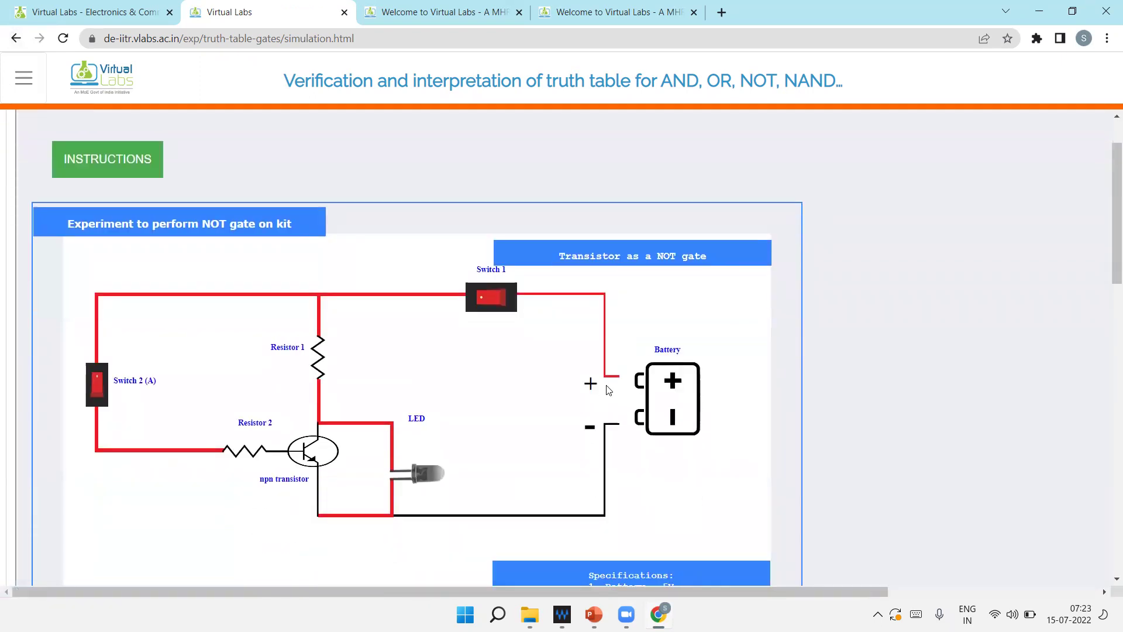
{"action": "left_click", "coordinate": [658, 405]}
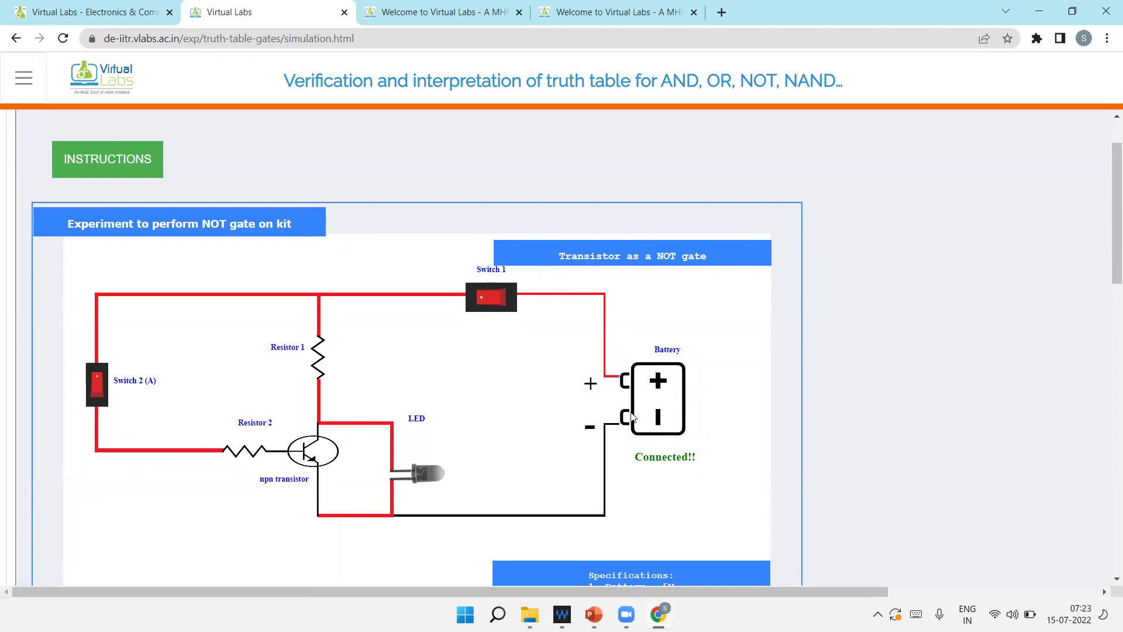
{"action": "left_click", "coordinate": [504, 300]}
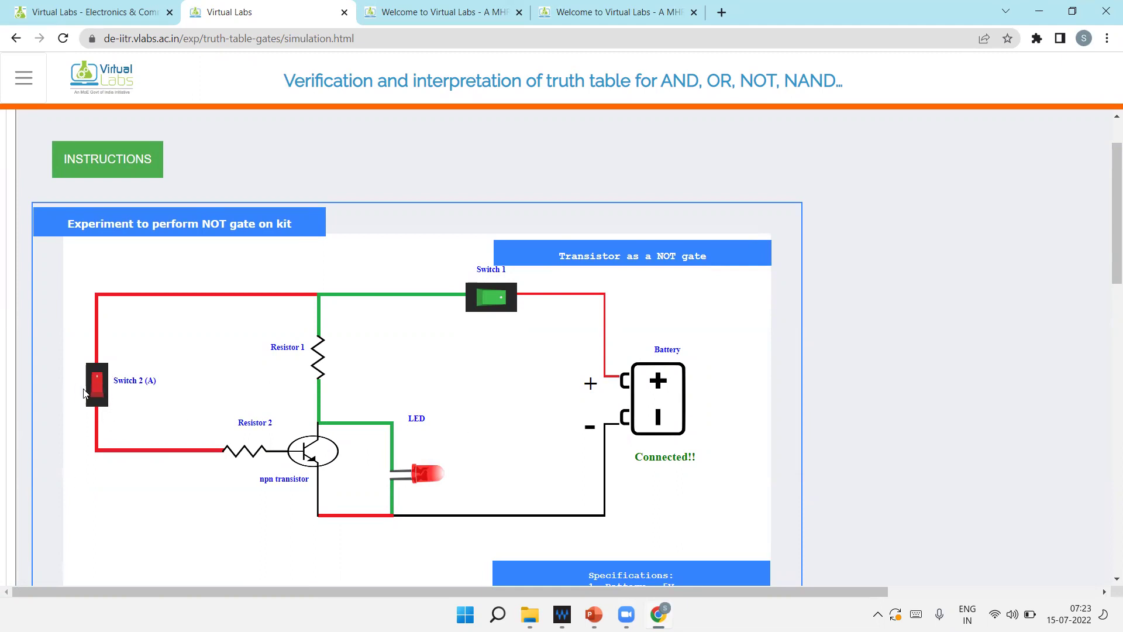
{"action": "left_click", "coordinate": [95, 393]}
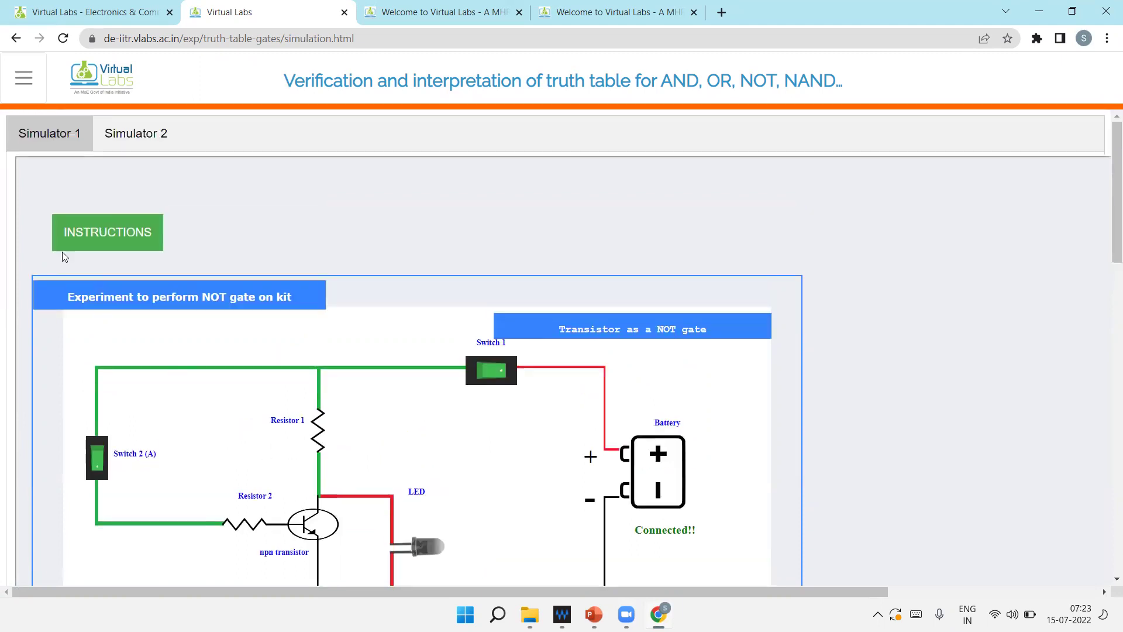
Step: Open the NAND gate RTL kit, connect its battery and turn on Switch 1 so the LED lights
{"action": "left_click", "coordinate": [15, 39]}
{"action": "left_click", "coordinate": [700, 286]}
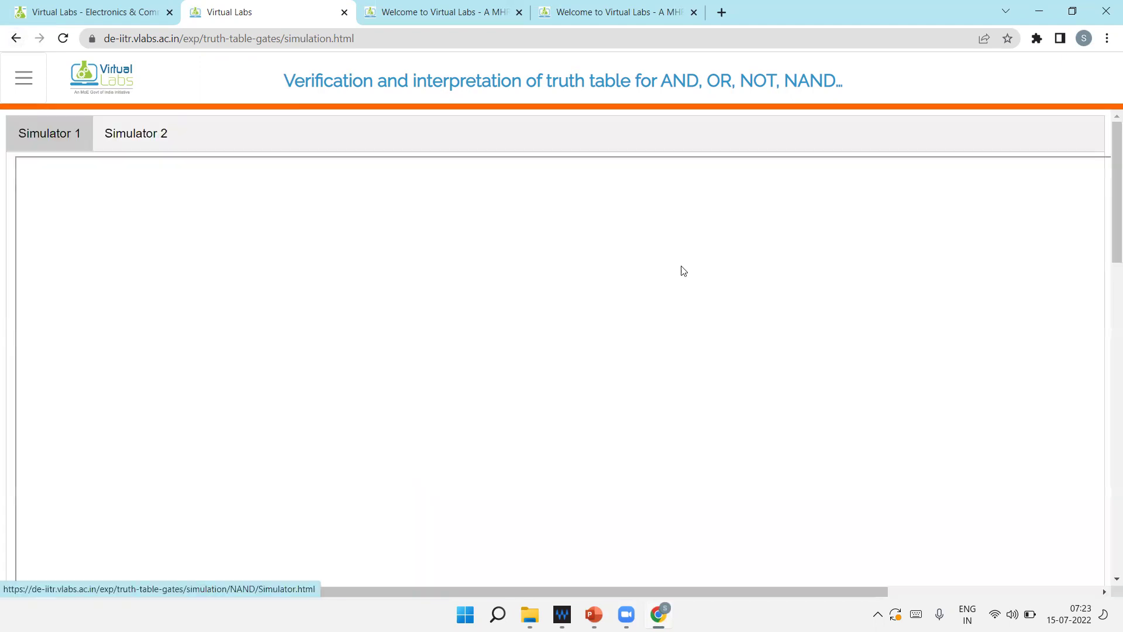
{"action": "scroll", "coordinate": [64, 555], "scroll_direction": "down", "scroll_amount": 2}
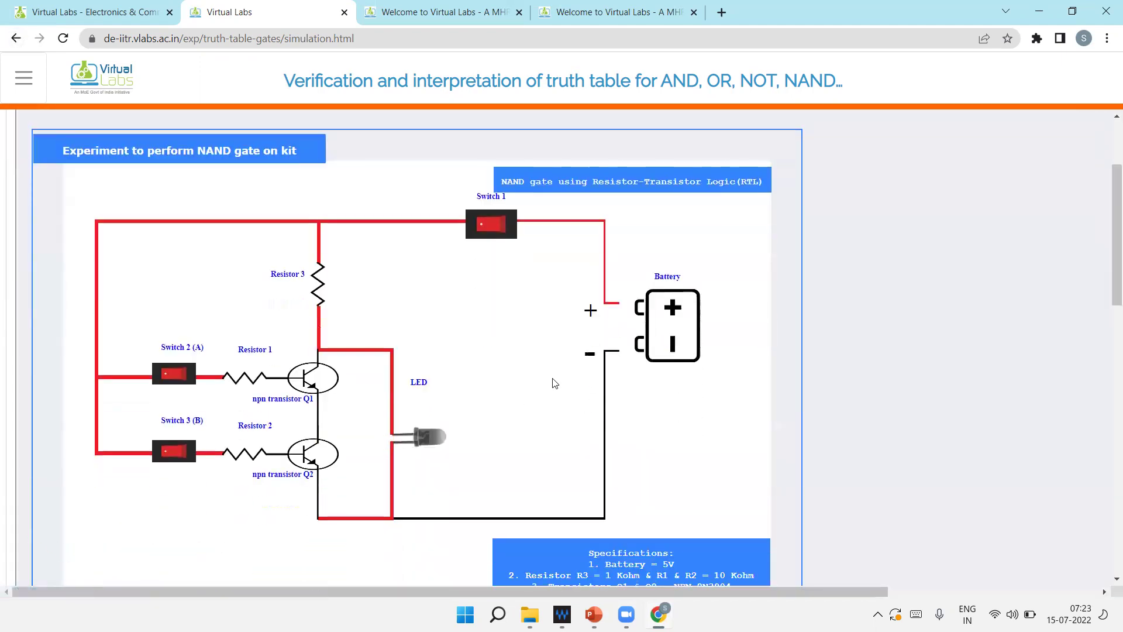
{"action": "left_click", "coordinate": [615, 311]}
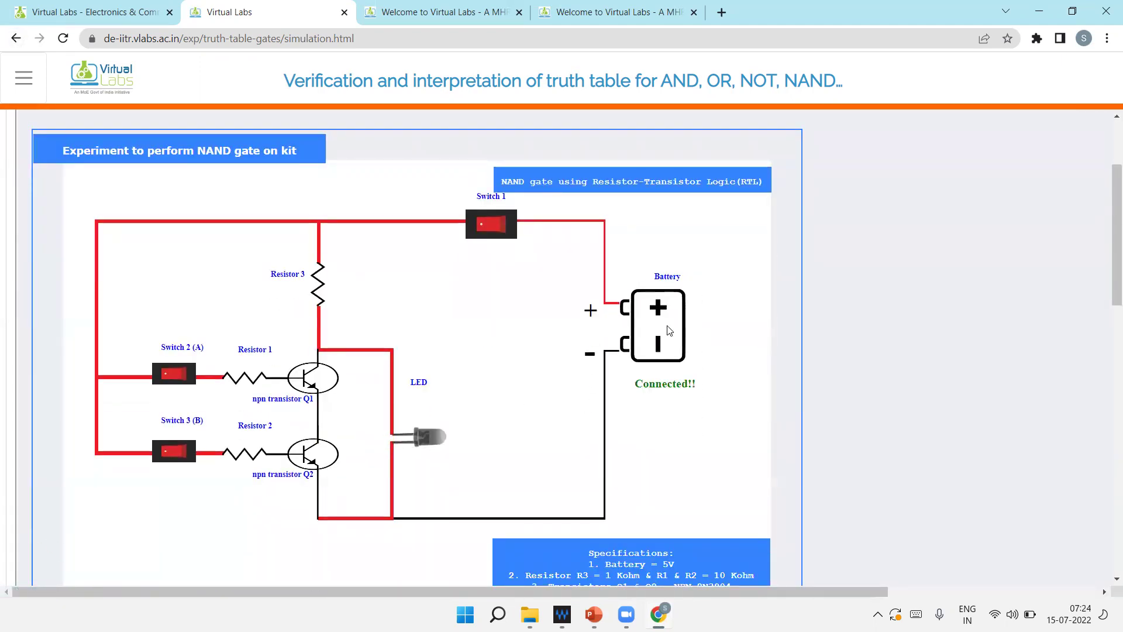
{"action": "left_click", "coordinate": [496, 228]}
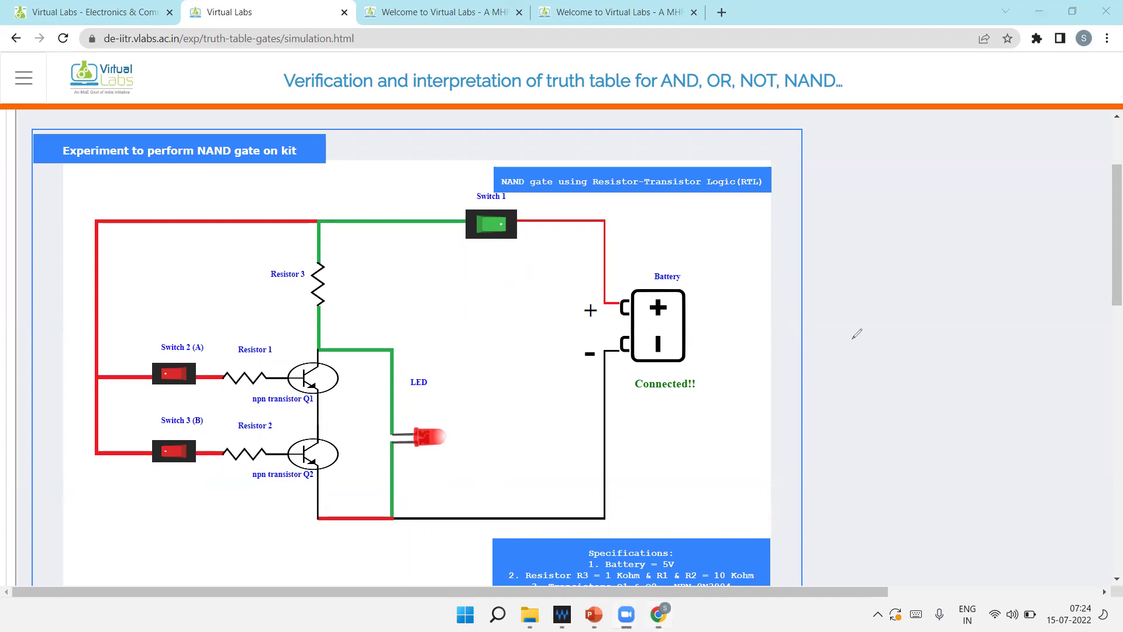
Step: Handwrite A·B with an overbar and input-value notes beside the NAND circuit
{"action": "mouse_move", "coordinate": [844, 377]}
{"action": "left_mouse_down"}
{"action": "mouse_move", "coordinate": [871, 333]}
{"action": "mouse_move", "coordinate": [886, 370]}
{"action": "mouse_move", "coordinate": [871, 349]}
{"action": "left_mouse_up"}
{"action": "left_click_drag", "start_coordinate": [941, 308], "coordinate": [935, 356]}
{"action": "left_click_drag", "start_coordinate": [853, 305], "coordinate": [954, 254]}
{"action": "mouse_move", "coordinate": [894, 449]}
{"action": "left_mouse_down"}
{"action": "mouse_move", "coordinate": [908, 454]}
{"action": "mouse_move", "coordinate": [886, 439]}
{"action": "mouse_move", "coordinate": [958, 453]}
{"action": "mouse_move", "coordinate": [995, 442]}
{"action": "left_mouse_up"}
{"action": "left_click_drag", "start_coordinate": [888, 426], "coordinate": [965, 379]}
{"action": "mouse_move", "coordinate": [908, 510]}
{"action": "left_mouse_down"}
{"action": "mouse_move", "coordinate": [975, 491]}
{"action": "mouse_move", "coordinate": [976, 501]}
{"action": "left_mouse_up"}
{"action": "left_click", "coordinate": [926, 529]}
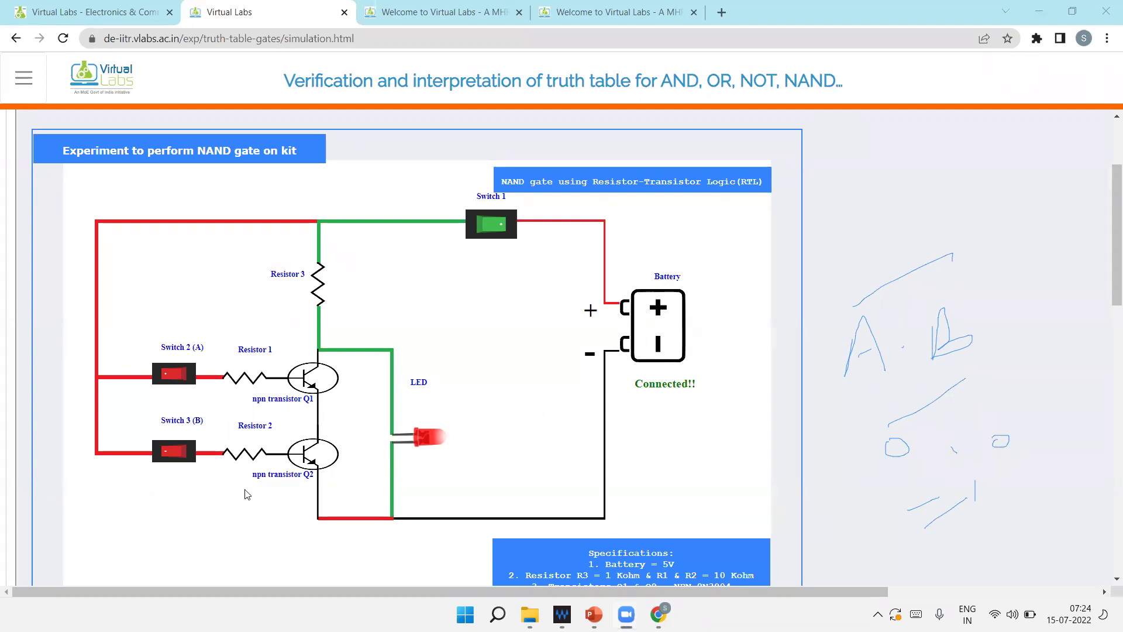
Step: Turn on inputs A and B so the NAND LED goes off
{"action": "left_click", "coordinate": [183, 380]}
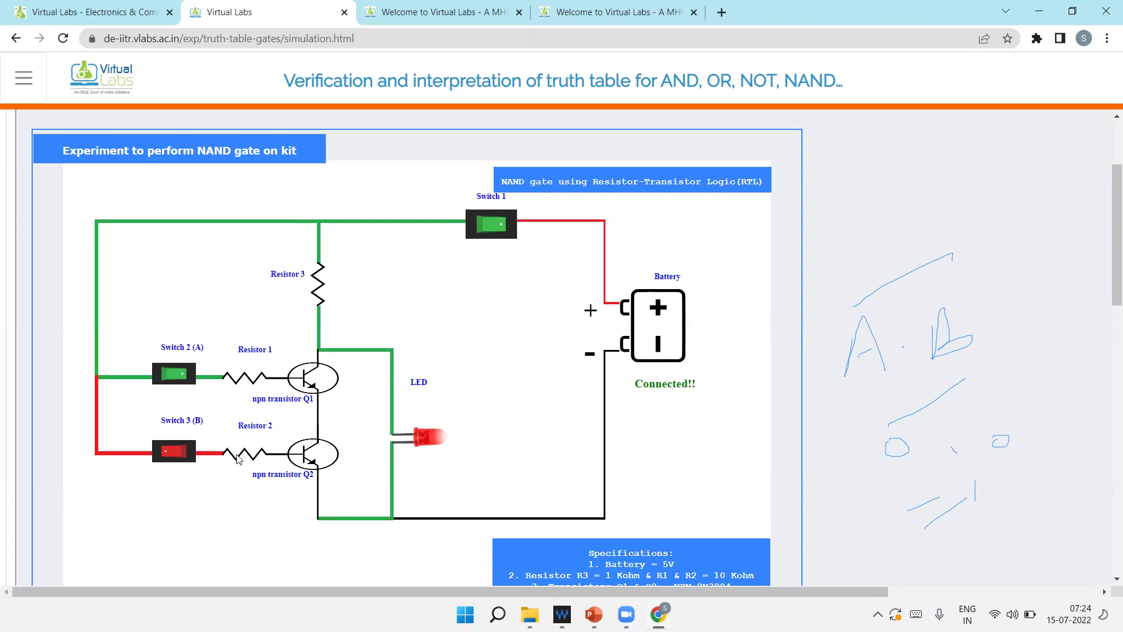
{"action": "left_click", "coordinate": [181, 456]}
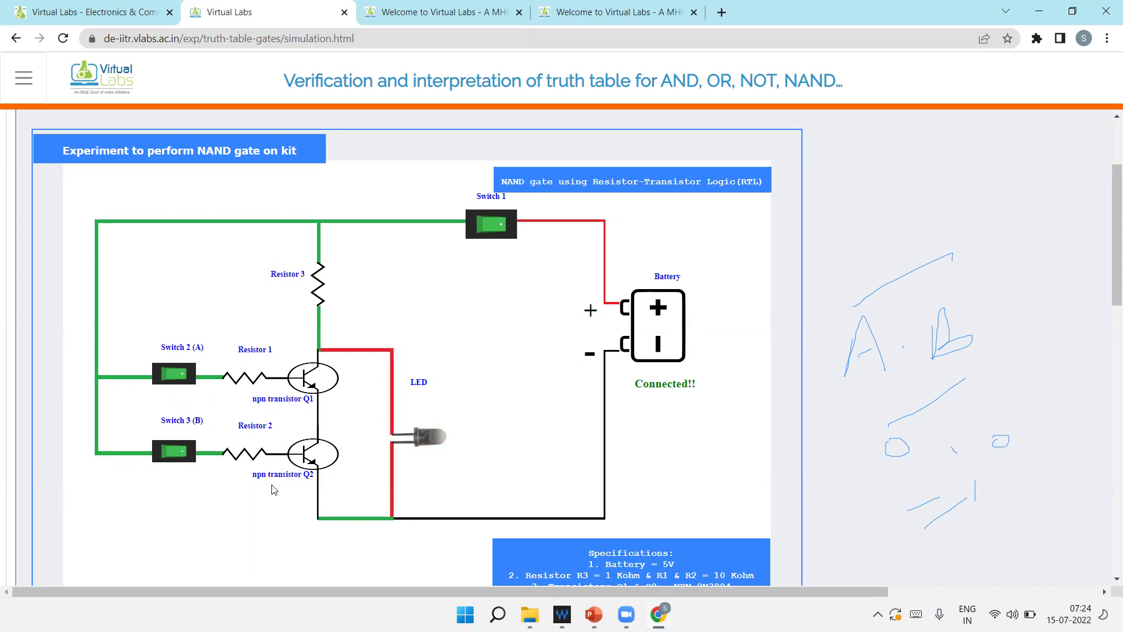
{"action": "scroll", "coordinate": [272, 483], "scroll_direction": "up", "scroll_amount": 3}
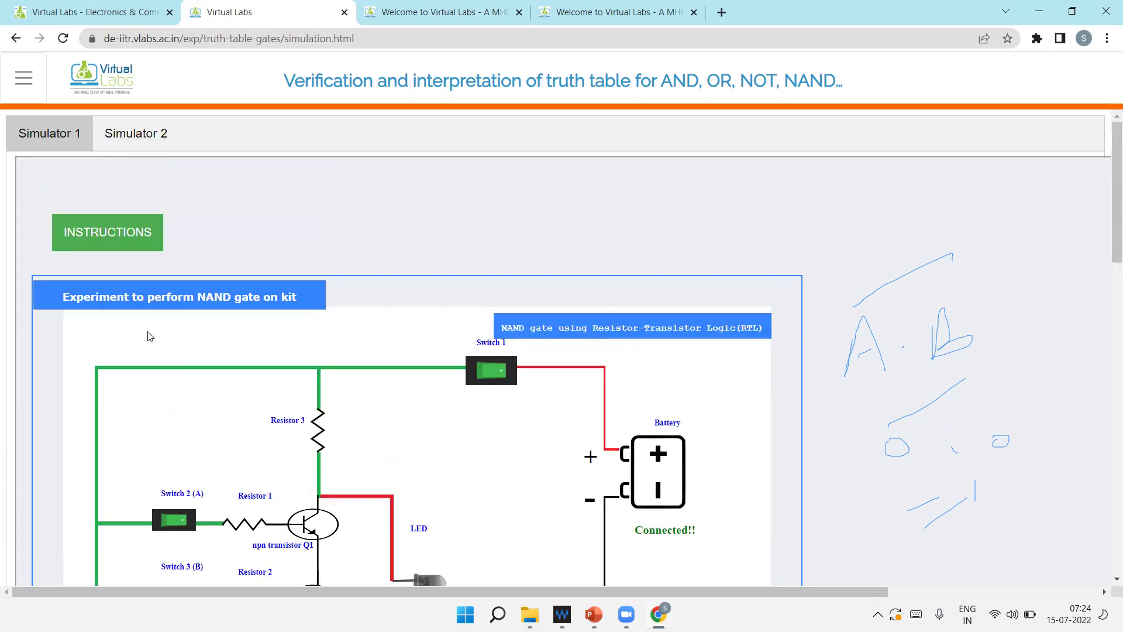
Step: In Simulator 2, enter A=1, B=1, output 0 in the NAND truth table and check it
{"action": "left_click", "coordinate": [168, 143]}
{"action": "left_click", "coordinate": [190, 395]}
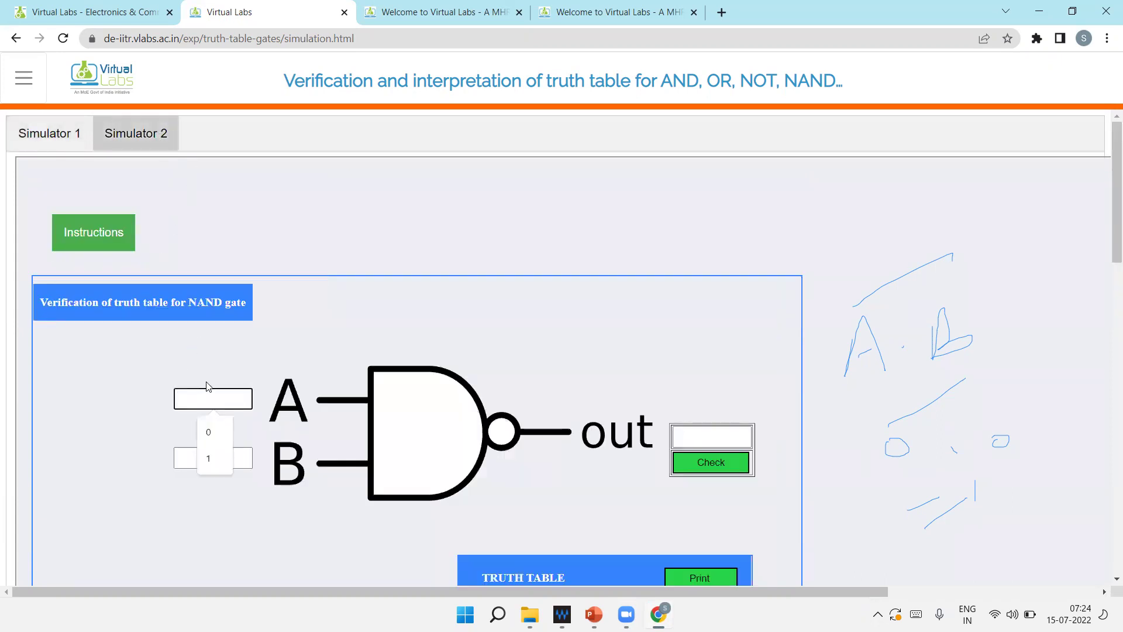
{"action": "left_click", "coordinate": [209, 433]}
{"action": "left_click", "coordinate": [201, 452]}
{"action": "left_click", "coordinate": [208, 491]}
{"action": "left_click", "coordinate": [712, 436]}
{"action": "left_click", "coordinate": [708, 469]}
{"action": "left_click", "coordinate": [700, 475]}
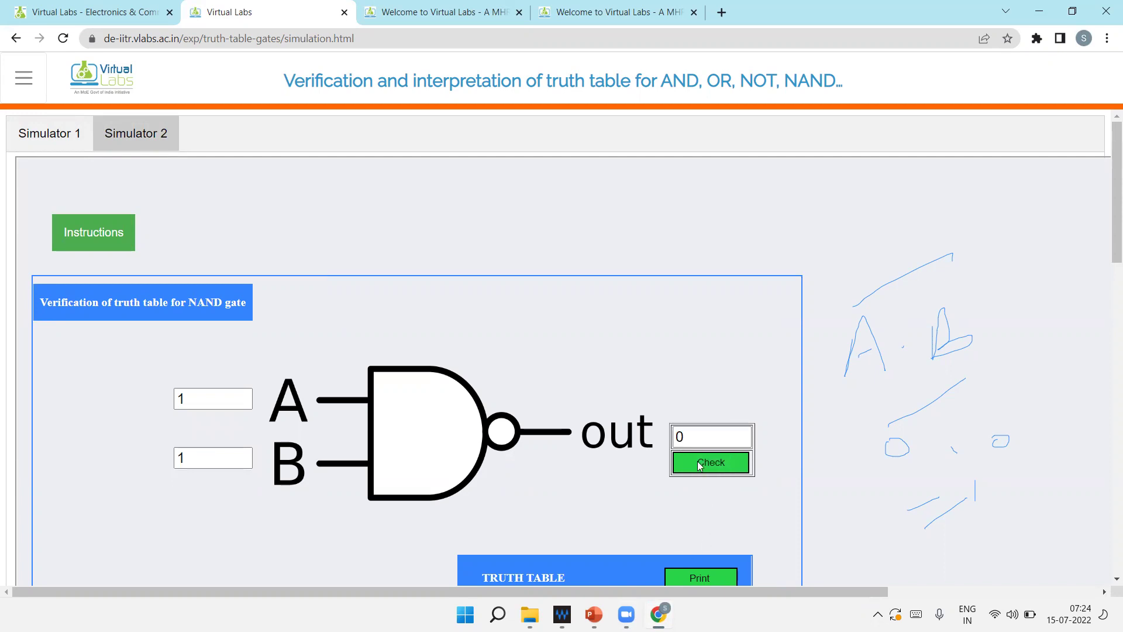
{"action": "scroll", "coordinate": [625, 502], "scroll_direction": "down", "scroll_amount": 3}
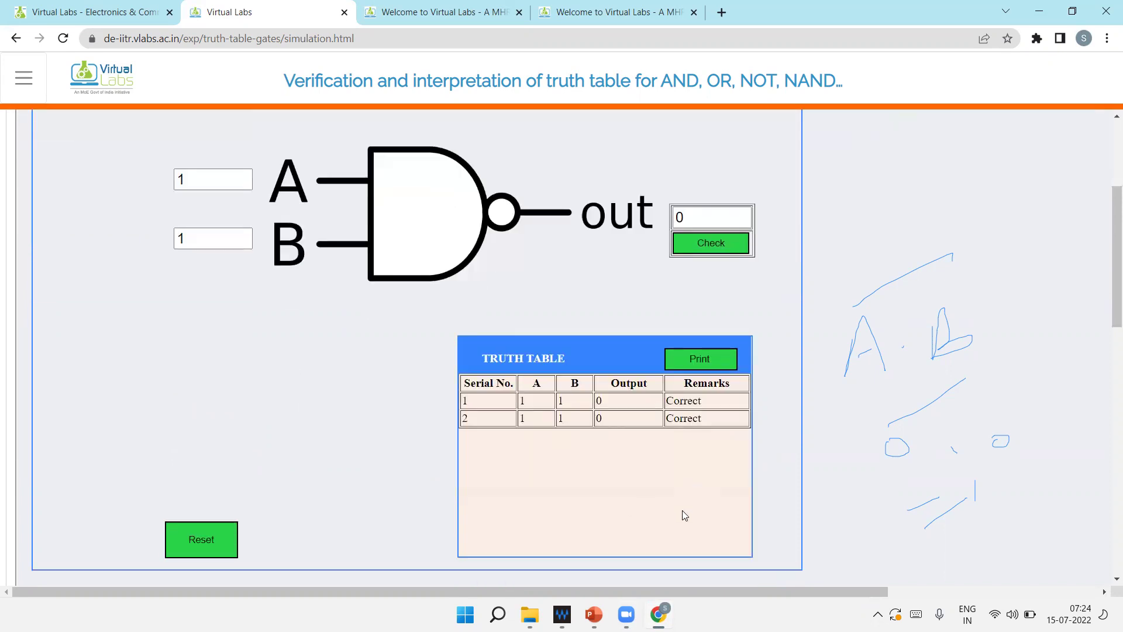
{"action": "scroll", "coordinate": [682, 510], "scroll_direction": "up", "scroll_amount": 3}
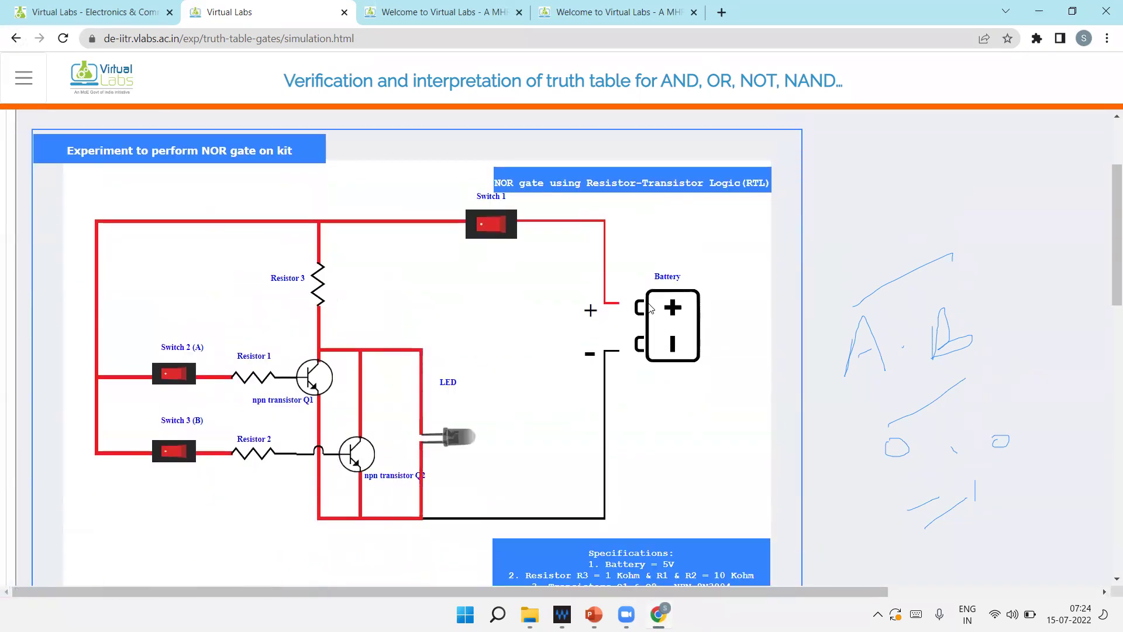
Step: Power the NOR circuit with the battery and Switch 1, then handwrite A+B with an overbar
{"action": "left_click", "coordinate": [679, 330]}
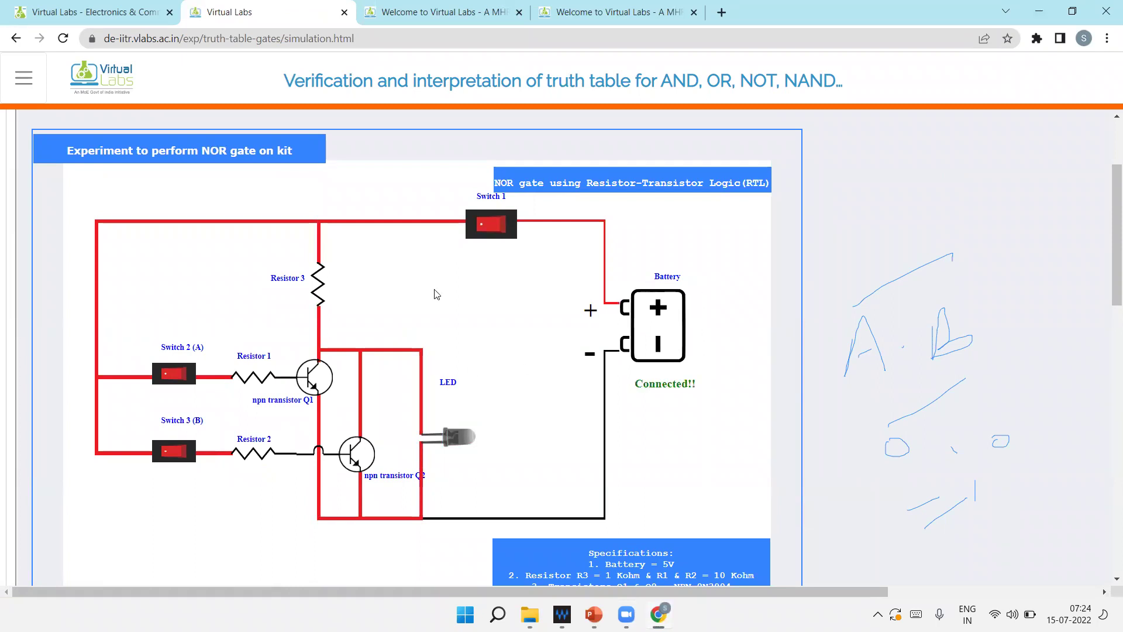
{"action": "left_click", "coordinate": [495, 226]}
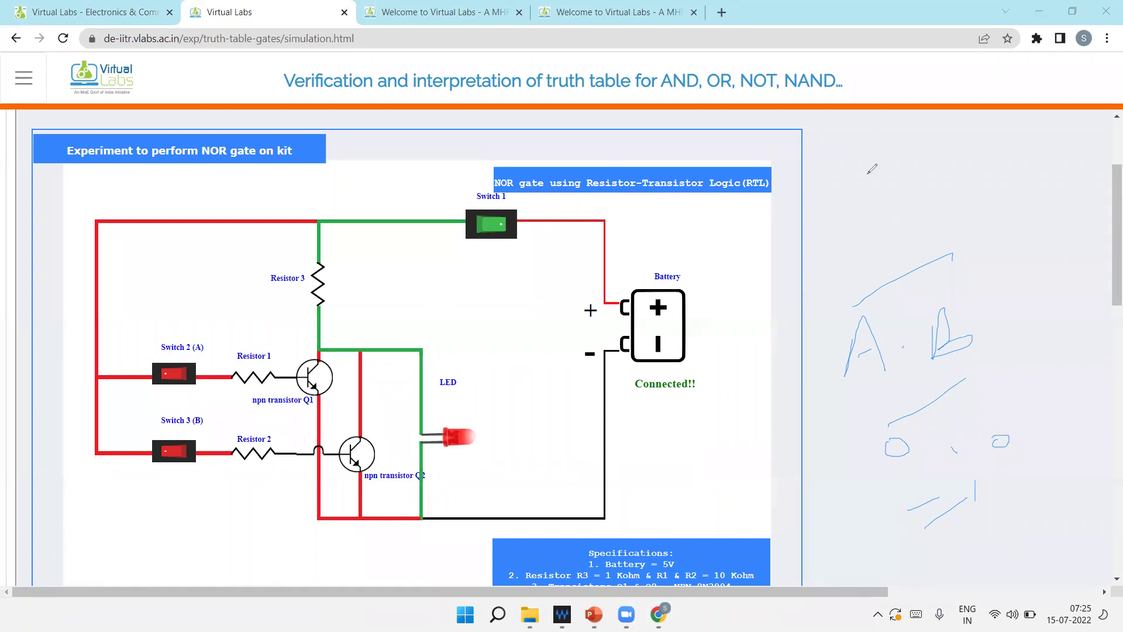
{"action": "mouse_move", "coordinate": [862, 146]}
{"action": "left_mouse_down"}
{"action": "mouse_move", "coordinate": [910, 167]}
{"action": "mouse_move", "coordinate": [868, 147]}
{"action": "mouse_move", "coordinate": [904, 146]}
{"action": "mouse_move", "coordinate": [928, 123]}
{"action": "mouse_move", "coordinate": [941, 163]}
{"action": "mouse_move", "coordinate": [924, 148]}
{"action": "mouse_move", "coordinate": [955, 131]}
{"action": "mouse_move", "coordinate": [964, 146]}
{"action": "mouse_move", "coordinate": [975, 129]}
{"action": "mouse_move", "coordinate": [990, 159]}
{"action": "left_mouse_up"}
{"action": "left_click_drag", "start_coordinate": [892, 122], "coordinate": [951, 115]}
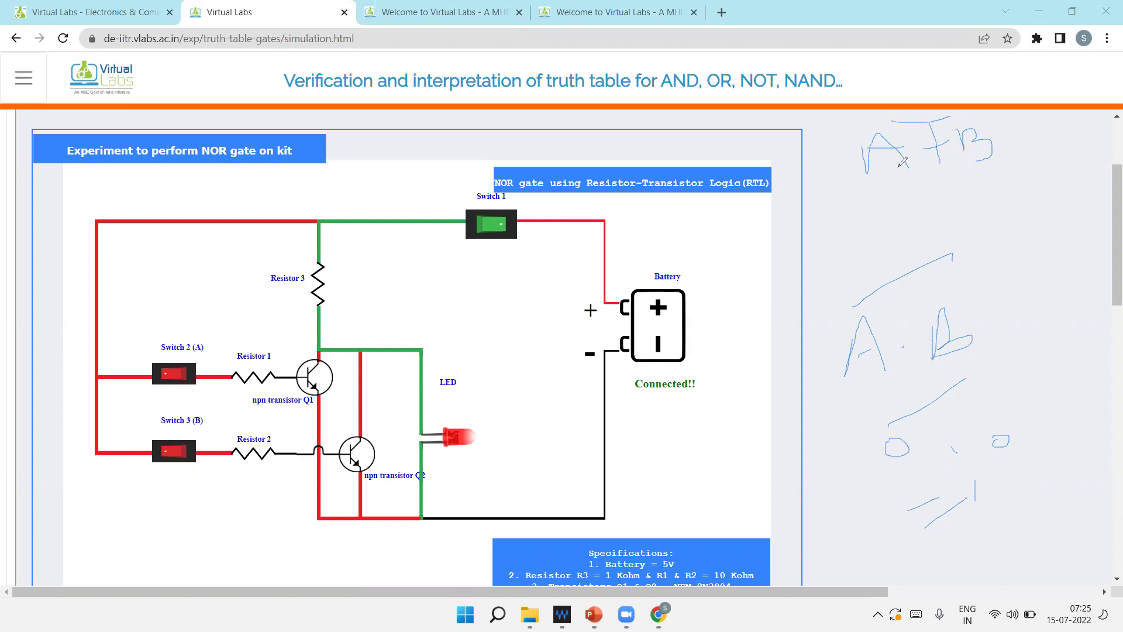
{"action": "mouse_move", "coordinate": [853, 186]}
{"action": "left_mouse_down"}
{"action": "mouse_move", "coordinate": [917, 195]}
{"action": "mouse_move", "coordinate": [905, 170]}
{"action": "mouse_move", "coordinate": [973, 183]}
{"action": "mouse_move", "coordinate": [1001, 206]}
{"action": "left_mouse_up"}
Step: Turn on inputs A and B, leaving the NOR LED off
{"action": "left_click", "coordinate": [185, 373]}
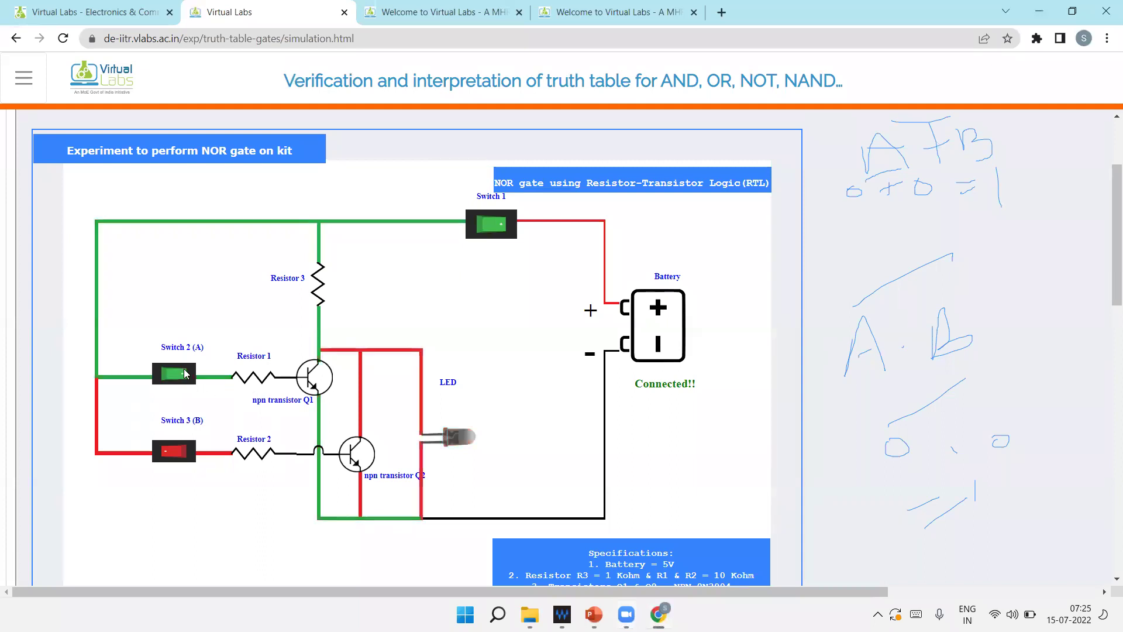
{"action": "left_click", "coordinate": [184, 454]}
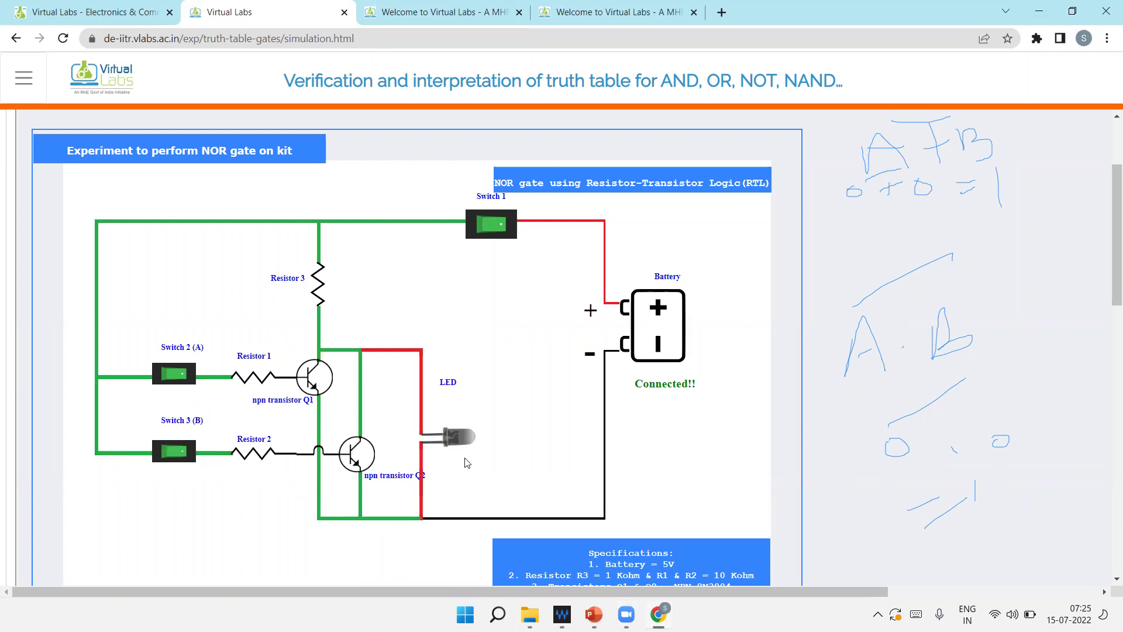
{"action": "scroll", "coordinate": [466, 463], "scroll_direction": "up", "scroll_amount": 3}
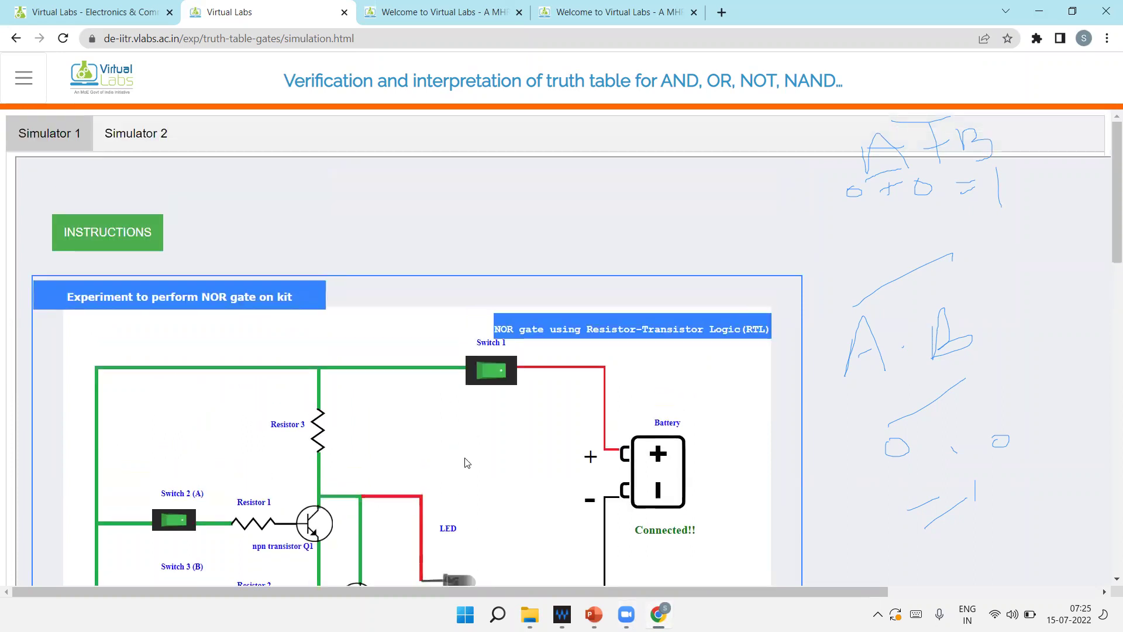
{"action": "left_click", "coordinate": [17, 39]}
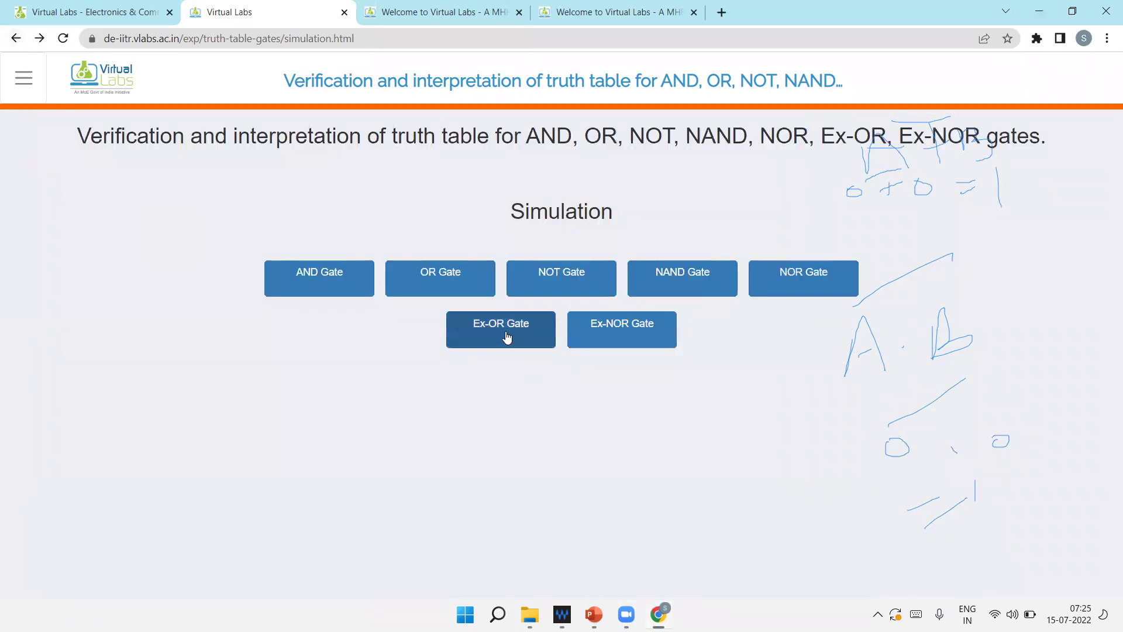
{"action": "left_click", "coordinate": [507, 335]}
{"action": "scroll", "coordinate": [328, 472], "scroll_direction": "down", "scroll_amount": 3}
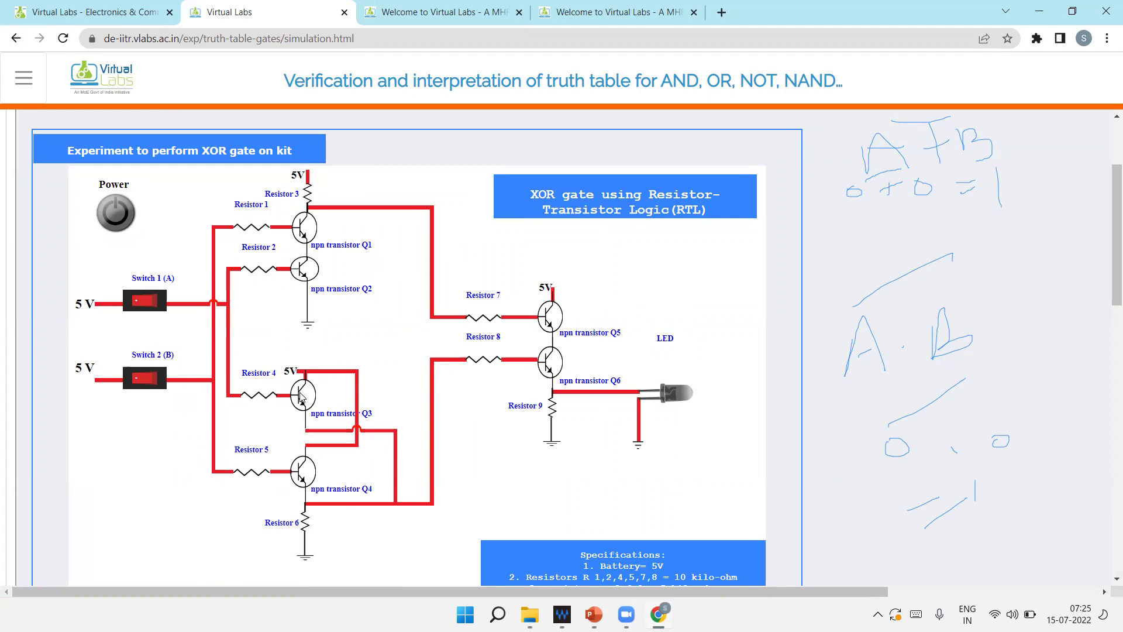
{"action": "scroll", "coordinate": [340, 408], "scroll_direction": "up", "scroll_amount": 2}
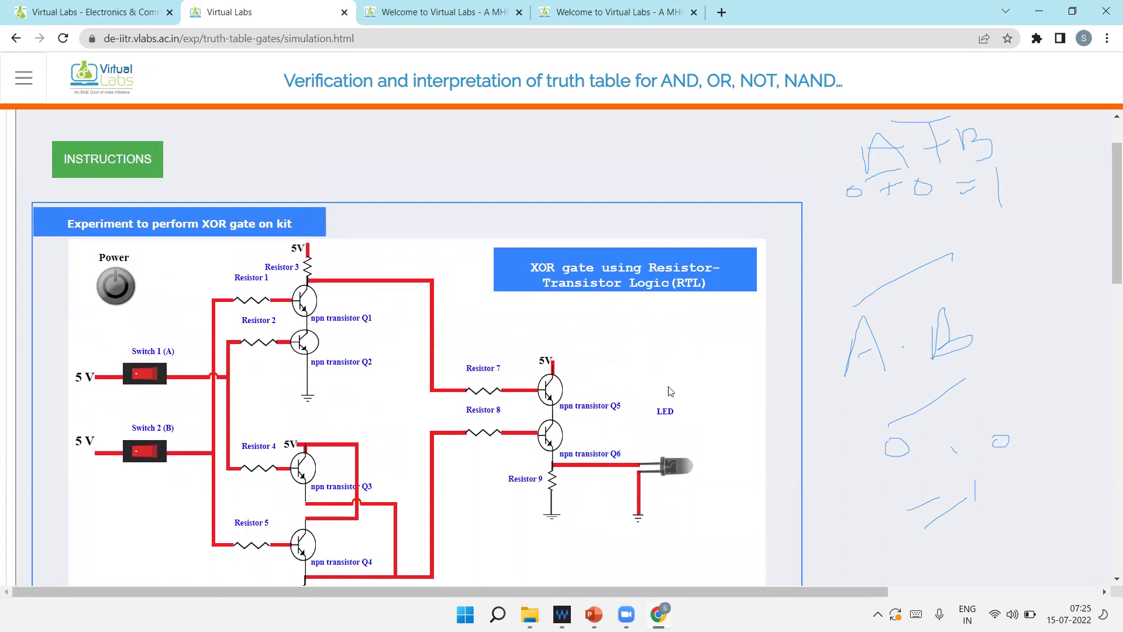
{"action": "scroll", "coordinate": [637, 447], "scroll_direction": "up", "scroll_amount": 2}
{"action": "scroll", "coordinate": [638, 447], "scroll_direction": "down", "scroll_amount": 2}
{"action": "scroll", "coordinate": [214, 436], "scroll_direction": "down", "scroll_amount": 2}
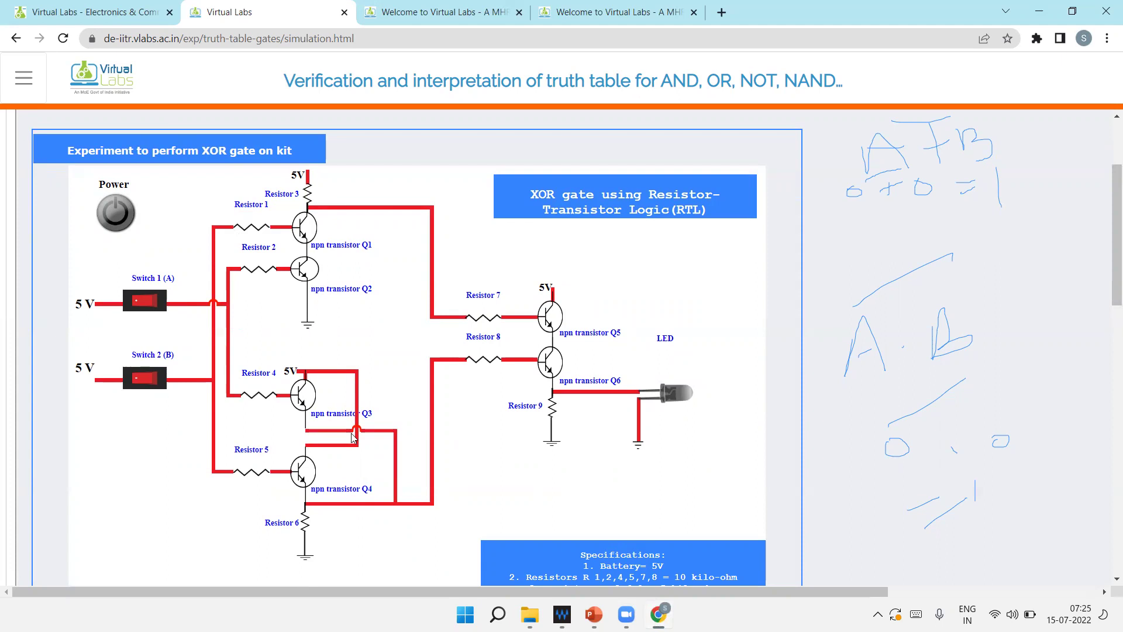
{"action": "scroll", "coordinate": [673, 595], "scroll_direction": "down", "scroll_amount": 1}
{"action": "scroll", "coordinate": [573, 524], "scroll_direction": "down", "scroll_amount": 2}
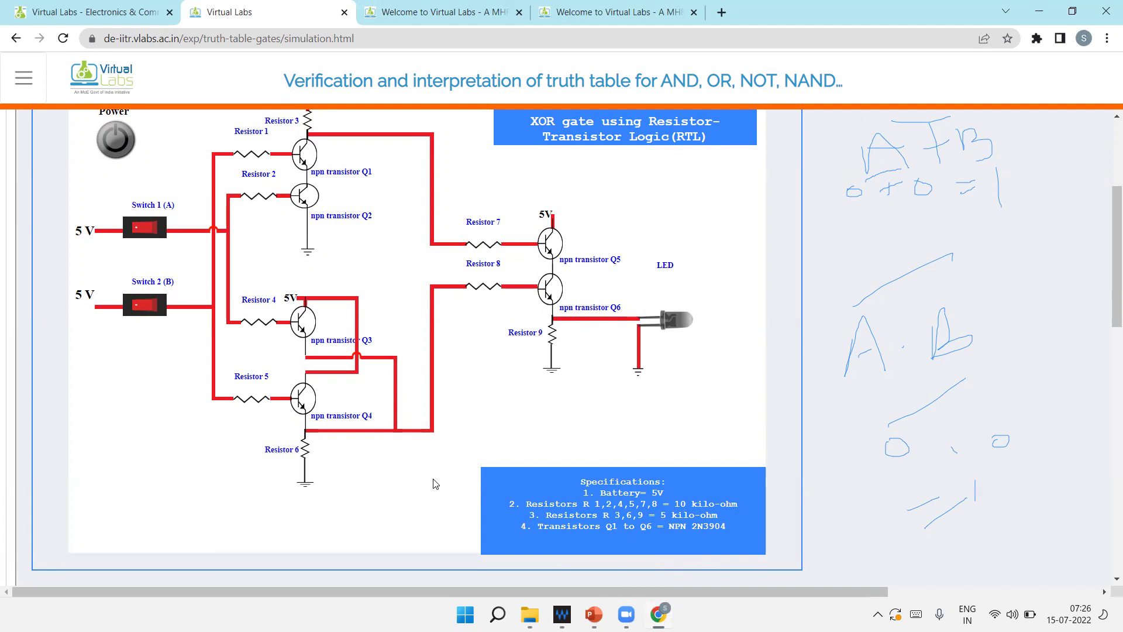
{"action": "scroll", "coordinate": [434, 489], "scroll_direction": "up", "scroll_amount": 3}
{"action": "scroll", "coordinate": [434, 489], "scroll_direction": "up", "scroll_amount": 1}
Step: Switch on power to the XOR kit
{"action": "left_click", "coordinate": [116, 357]}
{"action": "scroll", "coordinate": [116, 357], "scroll_direction": "down", "scroll_amount": 1}
{"action": "scroll", "coordinate": [116, 356], "scroll_direction": "down", "scroll_amount": 2}
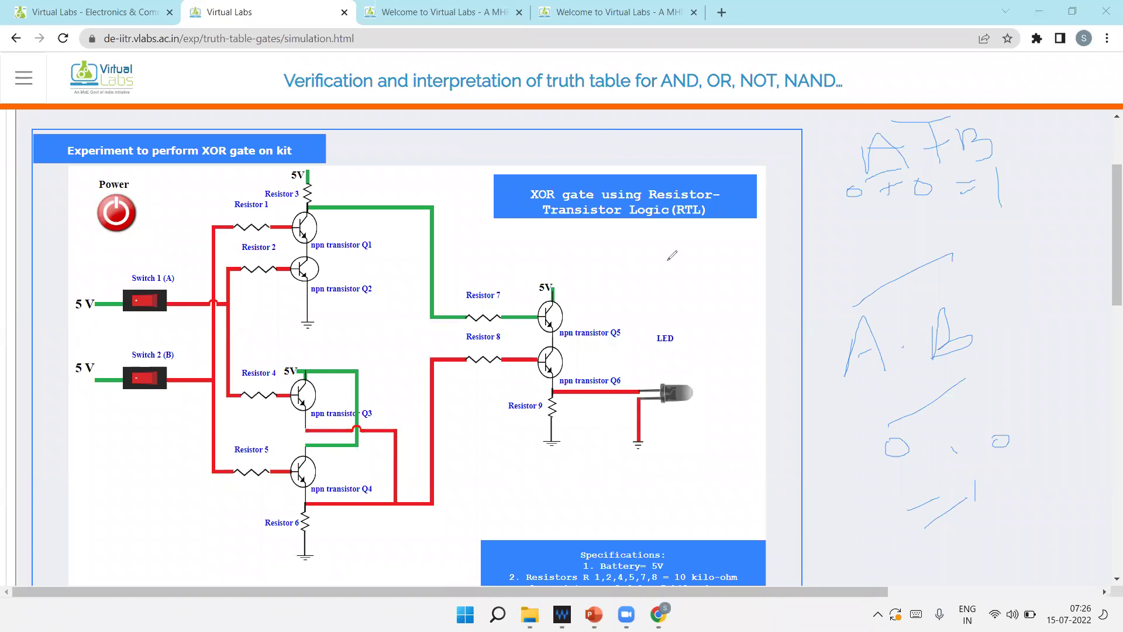
Step: Sketch the XOR truth table in red beside the circuit, with a divider before the outputs
{"action": "mouse_move", "coordinate": [679, 259]}
{"action": "left_mouse_down"}
{"action": "mouse_move", "coordinate": [687, 249]}
{"action": "mouse_move", "coordinate": [727, 262]}
{"action": "mouse_move", "coordinate": [739, 248]}
{"action": "mouse_move", "coordinate": [786, 252]}
{"action": "left_mouse_up"}
{"action": "left_click_drag", "start_coordinate": [702, 281], "coordinate": [731, 301]}
{"action": "left_click_drag", "start_coordinate": [782, 273], "coordinate": [782, 307]}
{"action": "mouse_move", "coordinate": [711, 310]}
{"action": "left_mouse_down"}
{"action": "mouse_move", "coordinate": [706, 336]}
{"action": "mouse_move", "coordinate": [751, 319]}
{"action": "mouse_move", "coordinate": [737, 321]}
{"action": "mouse_move", "coordinate": [801, 329]}
{"action": "mouse_move", "coordinate": [785, 350]}
{"action": "left_mouse_up"}
{"action": "mouse_move", "coordinate": [715, 353]}
{"action": "left_mouse_down"}
{"action": "mouse_move", "coordinate": [714, 377]}
{"action": "mouse_move", "coordinate": [790, 377]}
{"action": "left_mouse_up"}
{"action": "left_click_drag", "start_coordinate": [750, 227], "coordinate": [768, 414]}
{"action": "left_click_drag", "start_coordinate": [676, 300], "coordinate": [732, 301]}
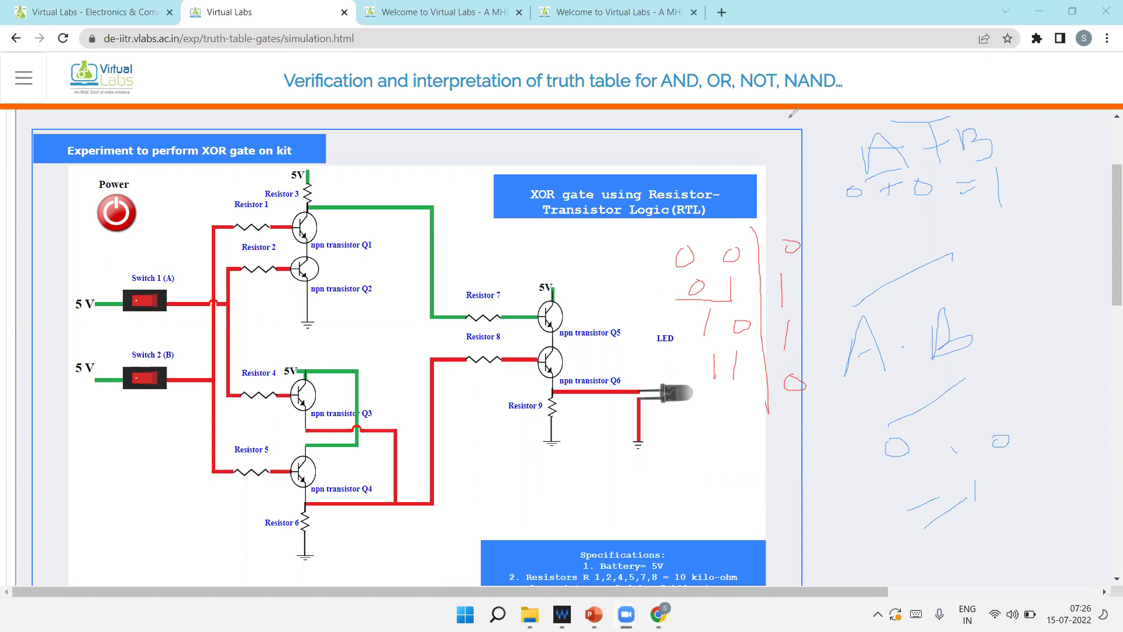
Step: Test XOR inputs 1 0, 0 1 and 1 1, ending with the LED dark
{"action": "left_click", "coordinate": [146, 301]}
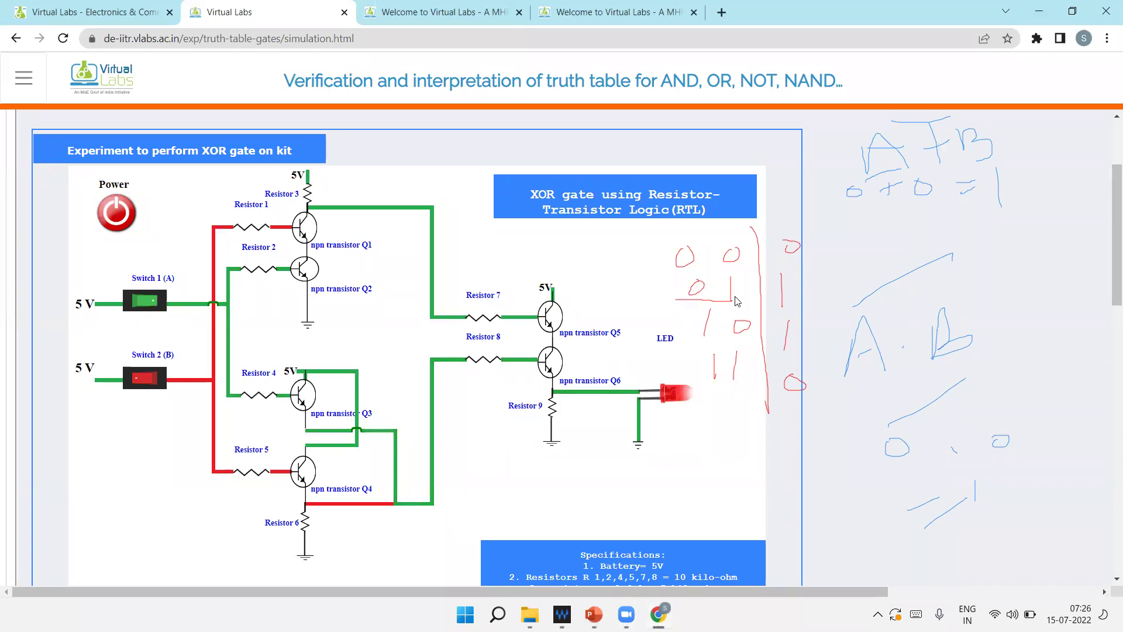
{"action": "left_click", "coordinate": [131, 303]}
{"action": "left_click", "coordinate": [144, 380]}
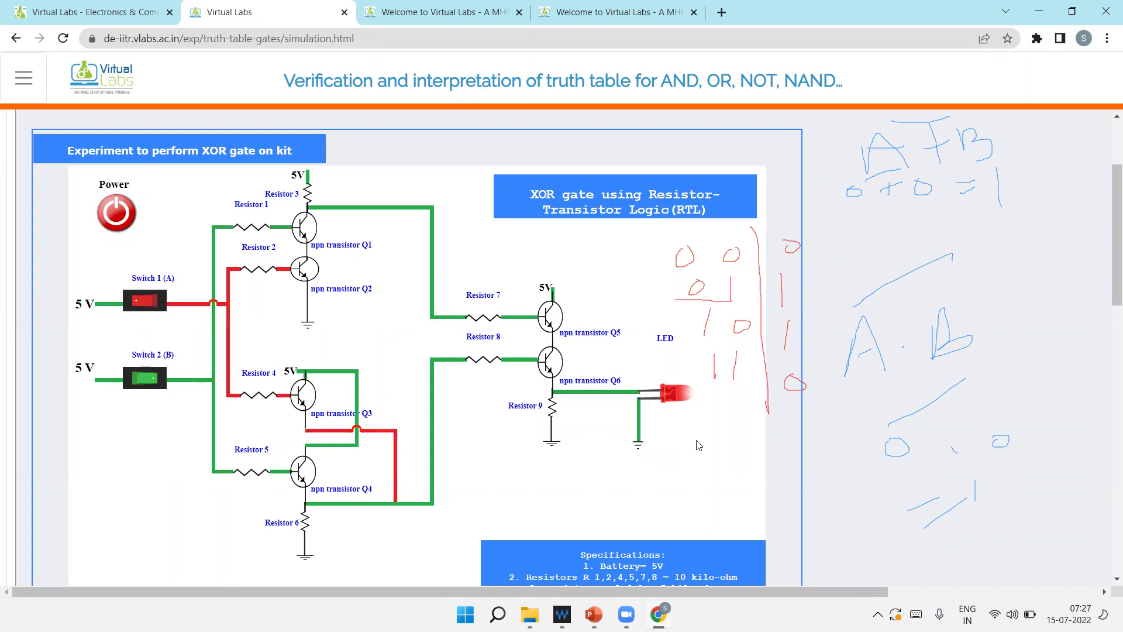
{"action": "left_click", "coordinate": [148, 299]}
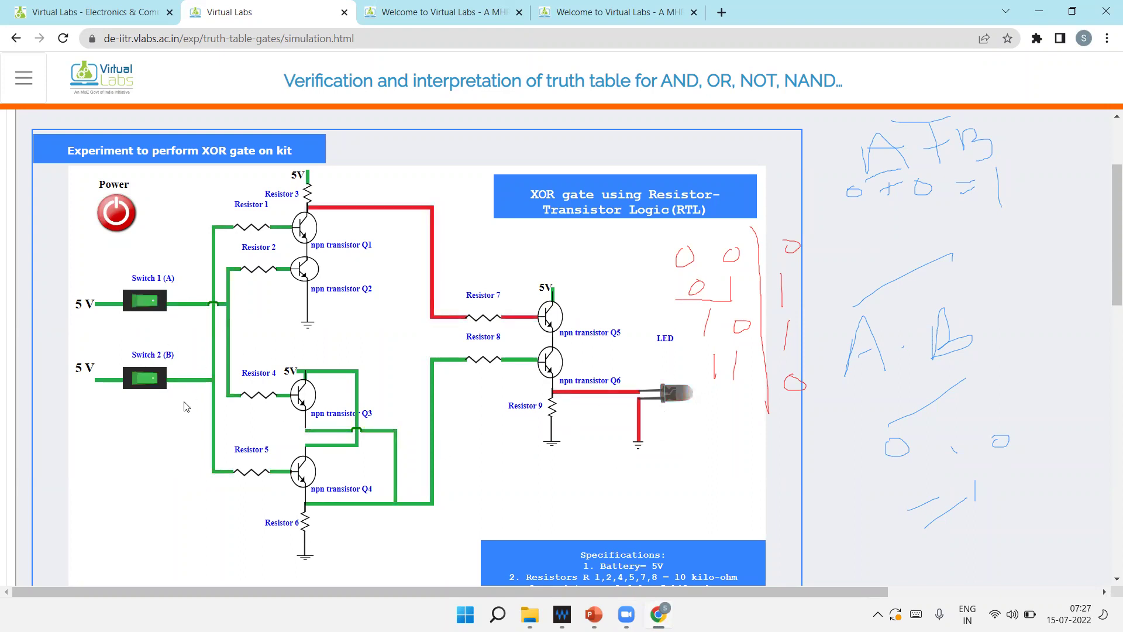
{"action": "scroll", "coordinate": [186, 407], "scroll_direction": "up", "scroll_amount": 2}
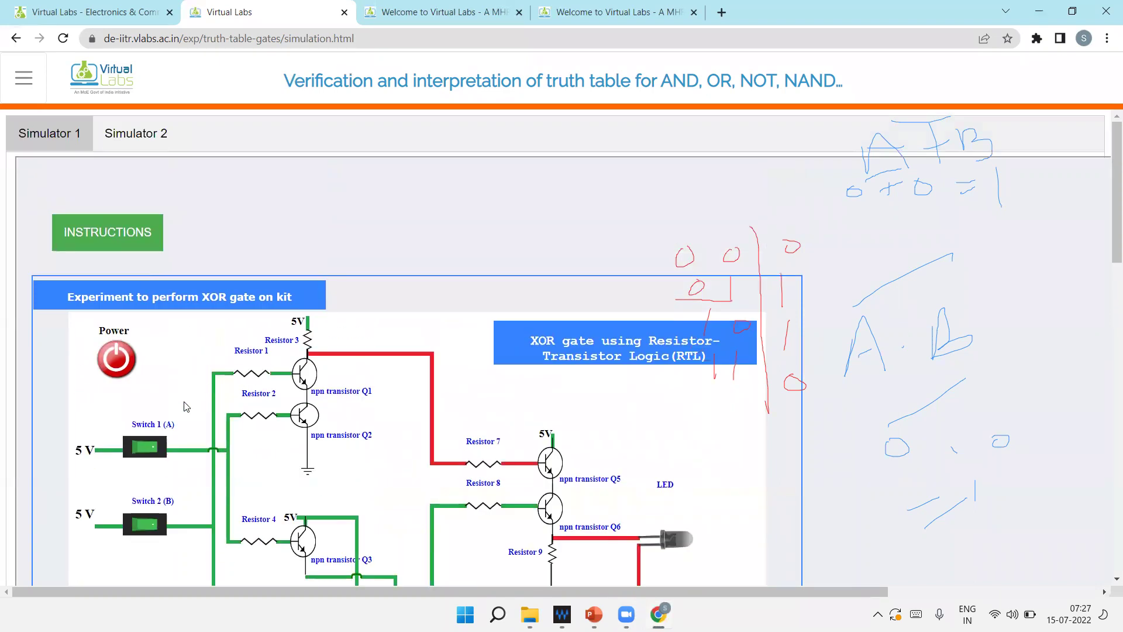
Step: In Simulator 2, check the XOR row A=1, B=0, output 0, which is marked Incorrect
{"action": "left_click", "coordinate": [152, 140]}
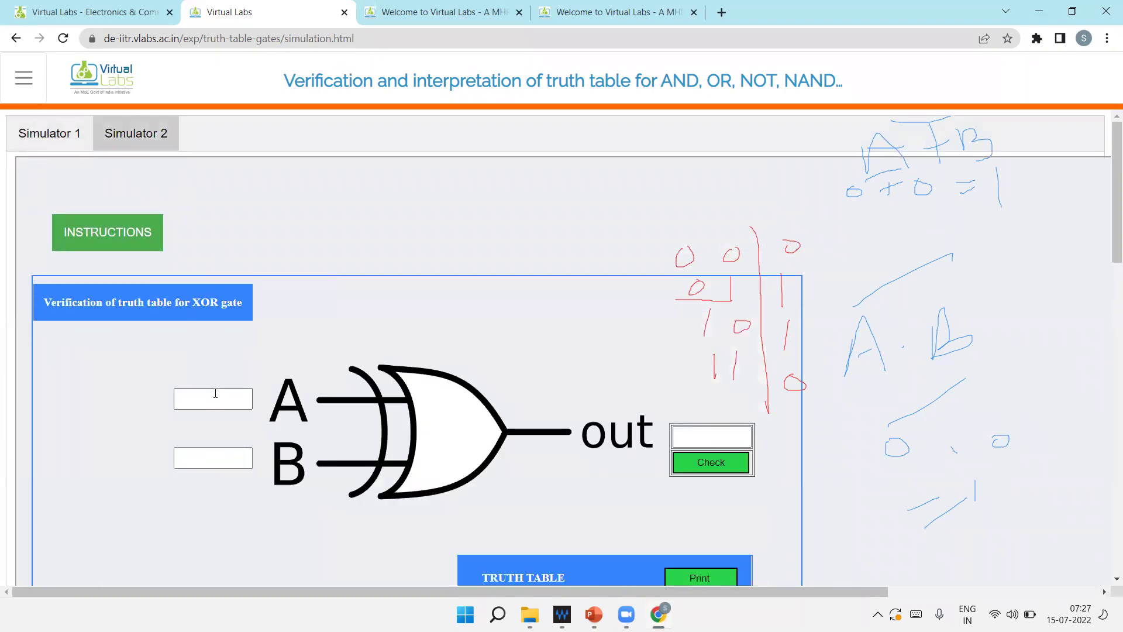
{"action": "left_click", "coordinate": [217, 394]}
{"action": "left_click", "coordinate": [208, 458]}
{"action": "left_click", "coordinate": [213, 457]}
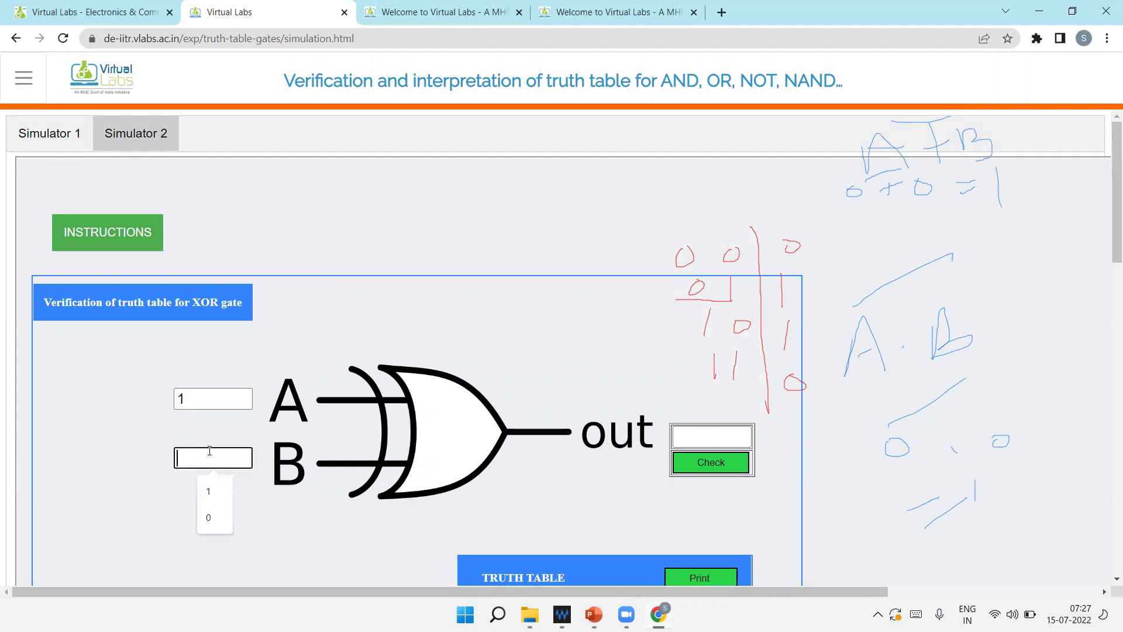
{"action": "type", "text": "0"}
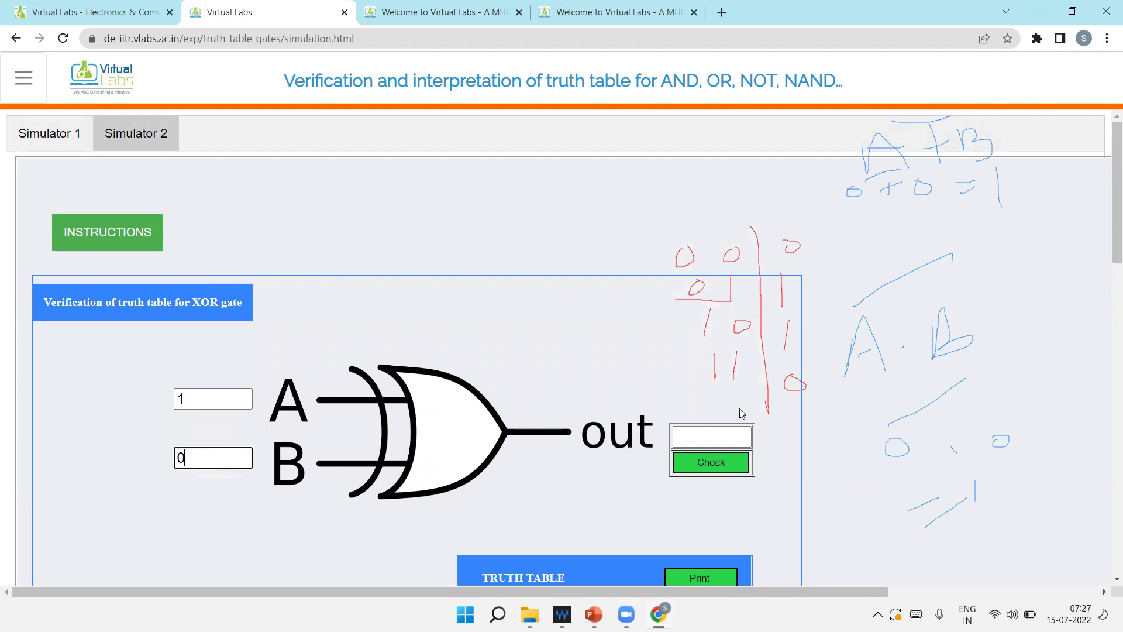
{"action": "left_click", "coordinate": [714, 434]}
{"action": "type", "text": "0"}
{"action": "left_click", "coordinate": [710, 461]}
{"action": "scroll", "coordinate": [680, 410], "scroll_direction": "down", "scroll_amount": 3}
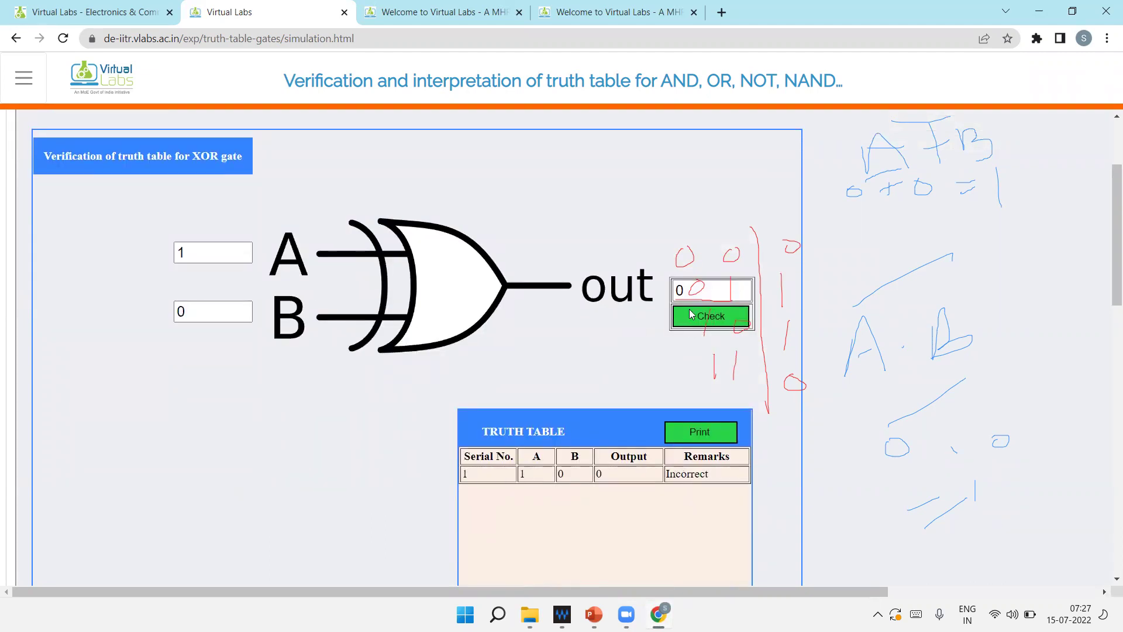
{"action": "scroll", "coordinate": [584, 425], "scroll_direction": "up", "scroll_amount": 1}
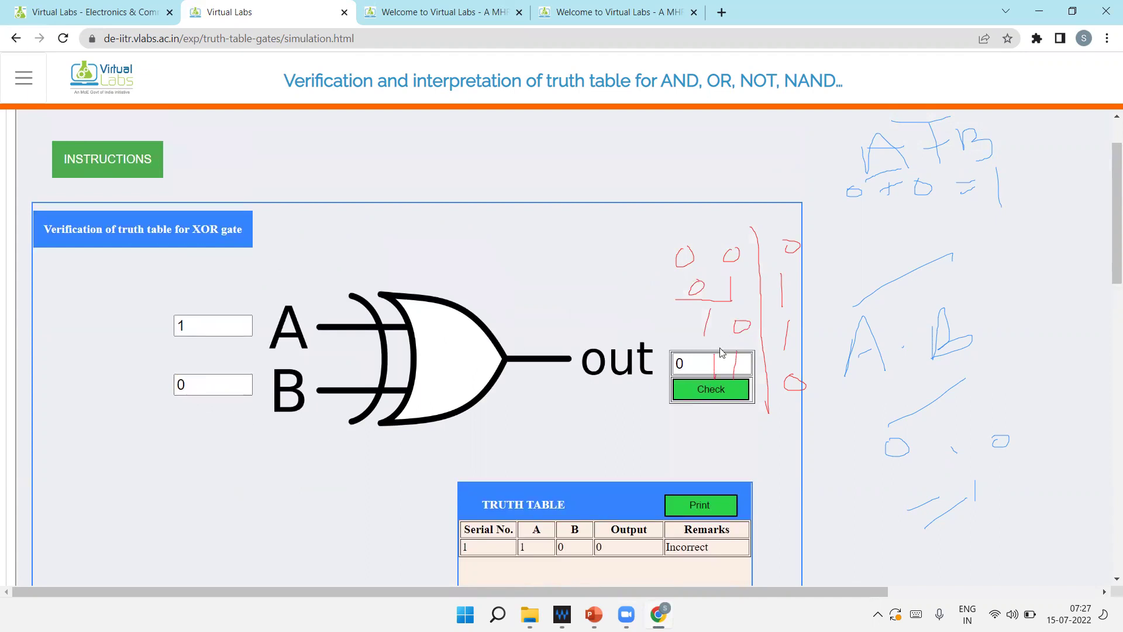
Step: Change the output to 1 and check the row again, marked Correct
{"action": "left_click_drag", "start_coordinate": [693, 365], "coordinate": [673, 367]}
{"action": "type", "text": "1"}
{"action": "left_click", "coordinate": [709, 391]}
{"action": "scroll", "coordinate": [675, 395], "scroll_direction": "down", "scroll_amount": 1}
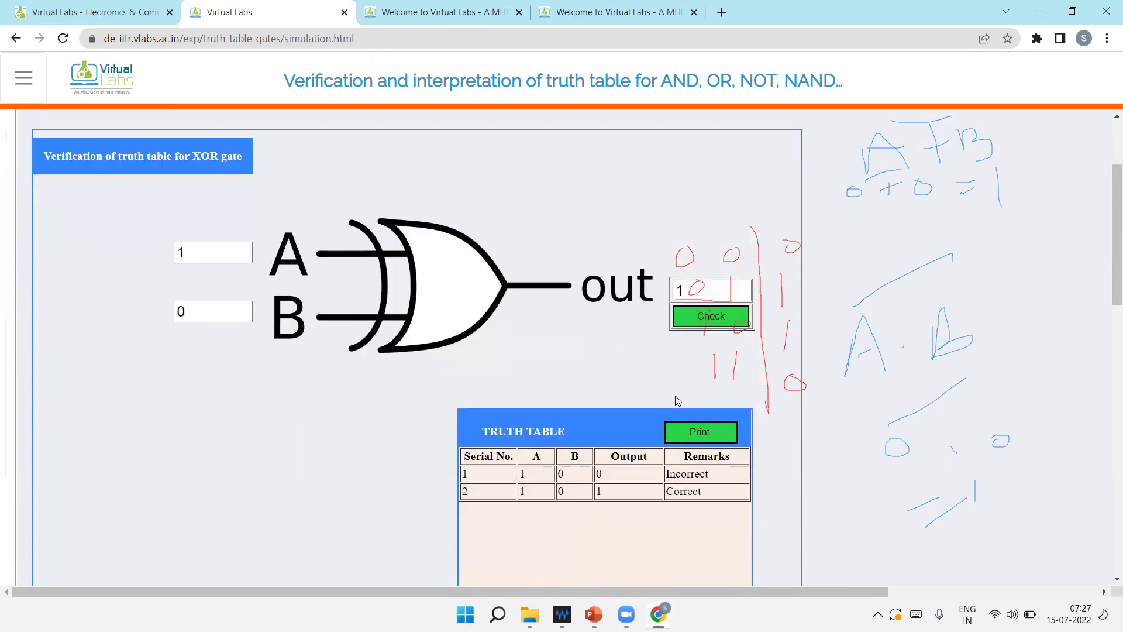
{"action": "scroll", "coordinate": [675, 396], "scroll_direction": "up", "scroll_amount": 2}
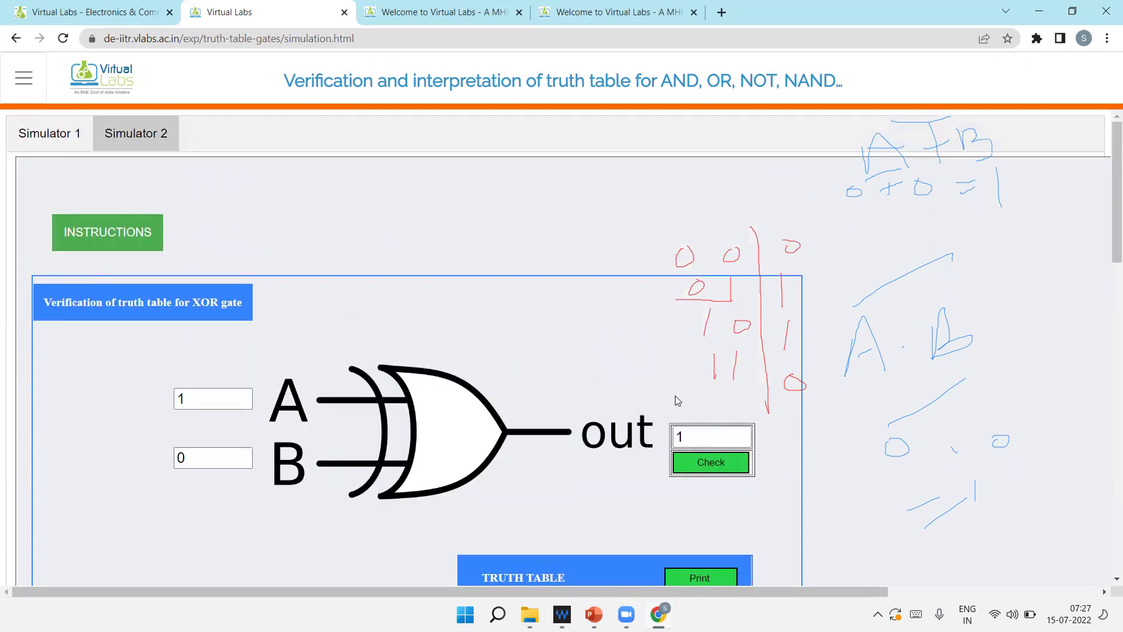
Step: Go back to the gate list, open Ex-NOR Gate and switch on its power
{"action": "left_click", "coordinate": [15, 38]}
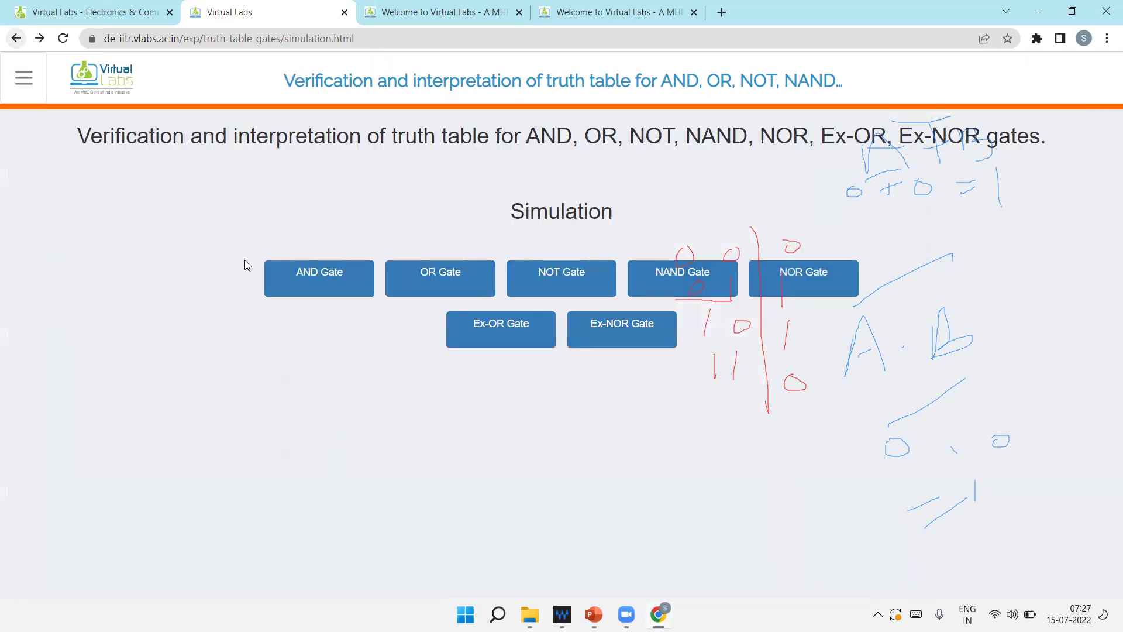
{"action": "left_click", "coordinate": [623, 328]}
{"action": "scroll", "coordinate": [292, 328], "scroll_direction": "down", "scroll_amount": 2}
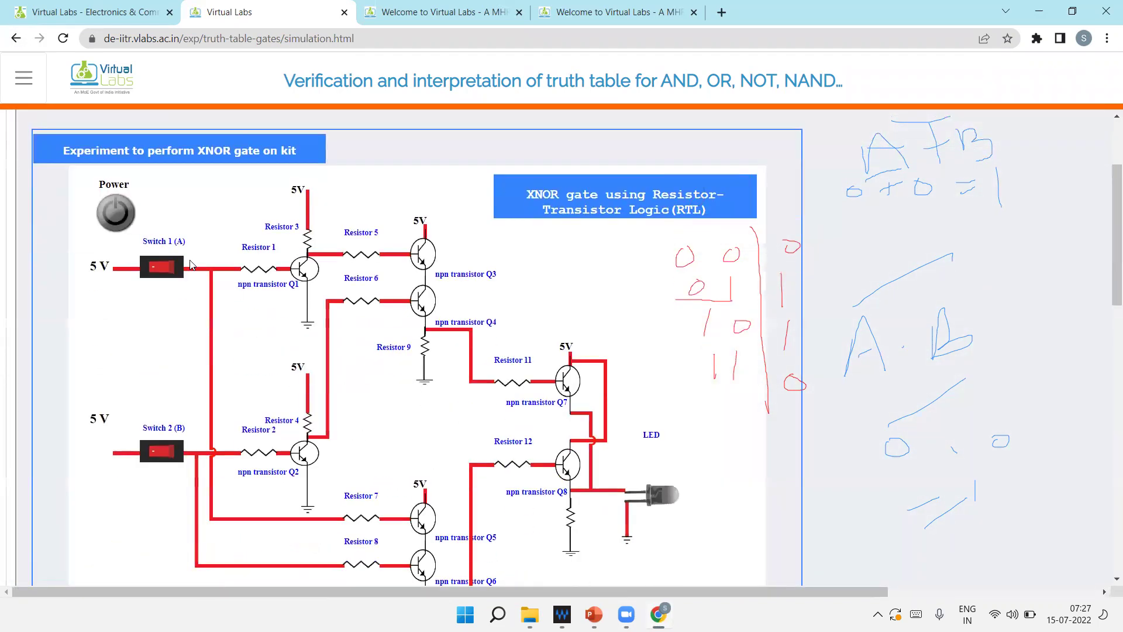
{"action": "left_click", "coordinate": [116, 214]}
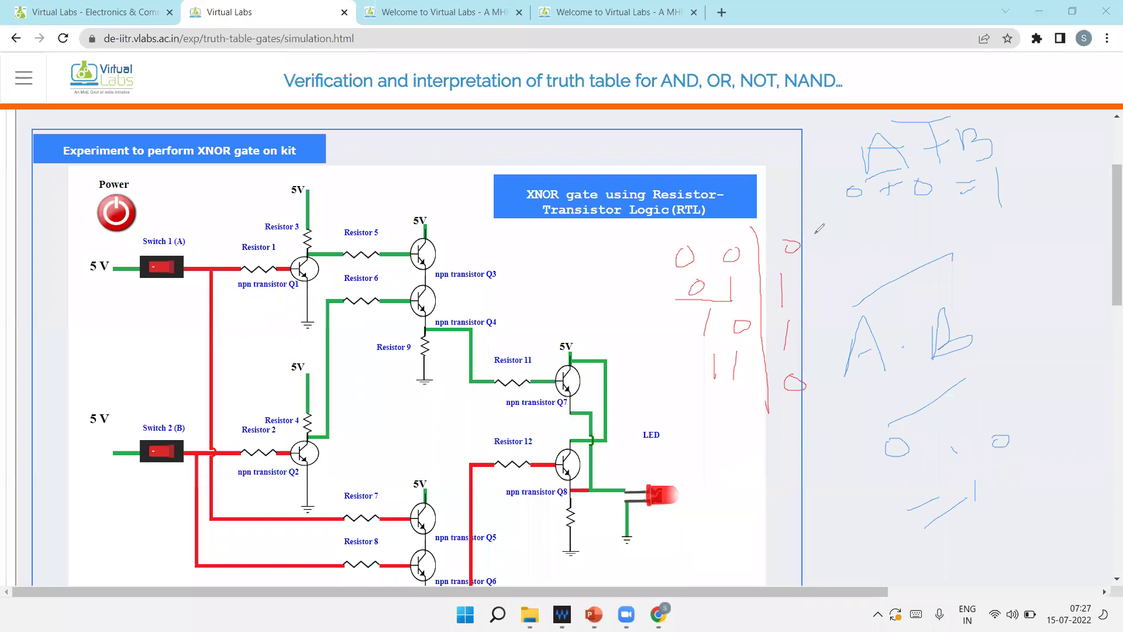
Step: Sketch a divider and 0 output marks for the XNOR truth table
{"action": "left_click_drag", "start_coordinate": [816, 233], "coordinate": [833, 399]}
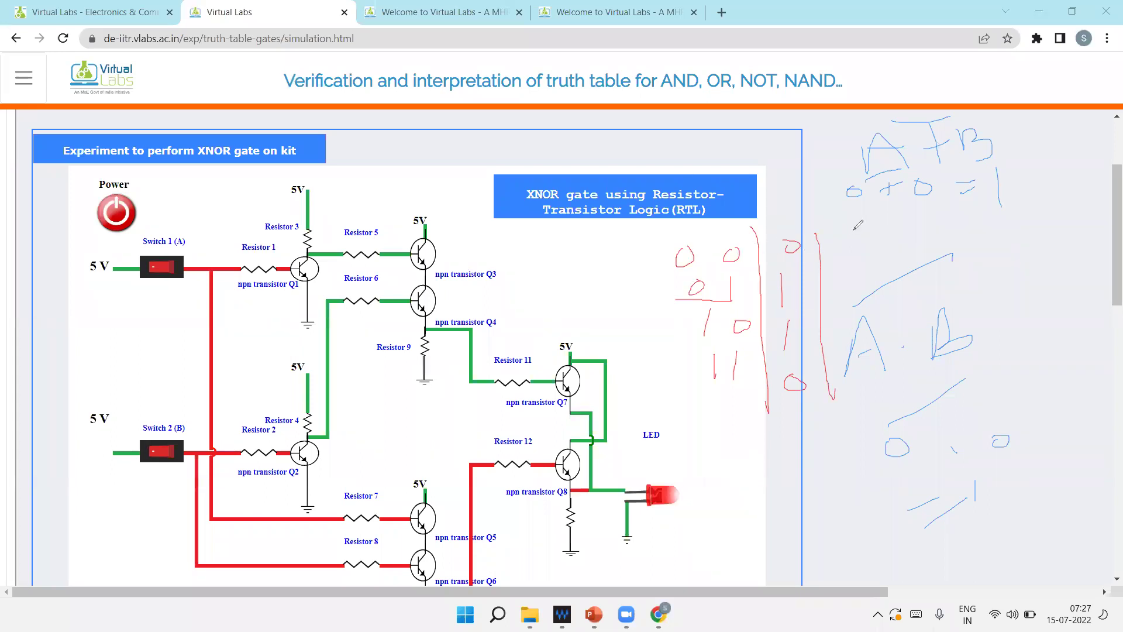
{"action": "mouse_move", "coordinate": [853, 232]}
{"action": "left_mouse_down"}
{"action": "mouse_move", "coordinate": [852, 255]}
{"action": "mouse_move", "coordinate": [875, 285]}
{"action": "mouse_move", "coordinate": [860, 282]}
{"action": "left_mouse_up"}
{"action": "left_click_drag", "start_coordinate": [881, 332], "coordinate": [878, 331]}
{"action": "left_click_drag", "start_coordinate": [874, 380], "coordinate": [864, 408]}
Step: Turn on input A to see the XNOR LED go dark, then return to the simulation list
{"action": "left_click", "coordinate": [174, 271]}
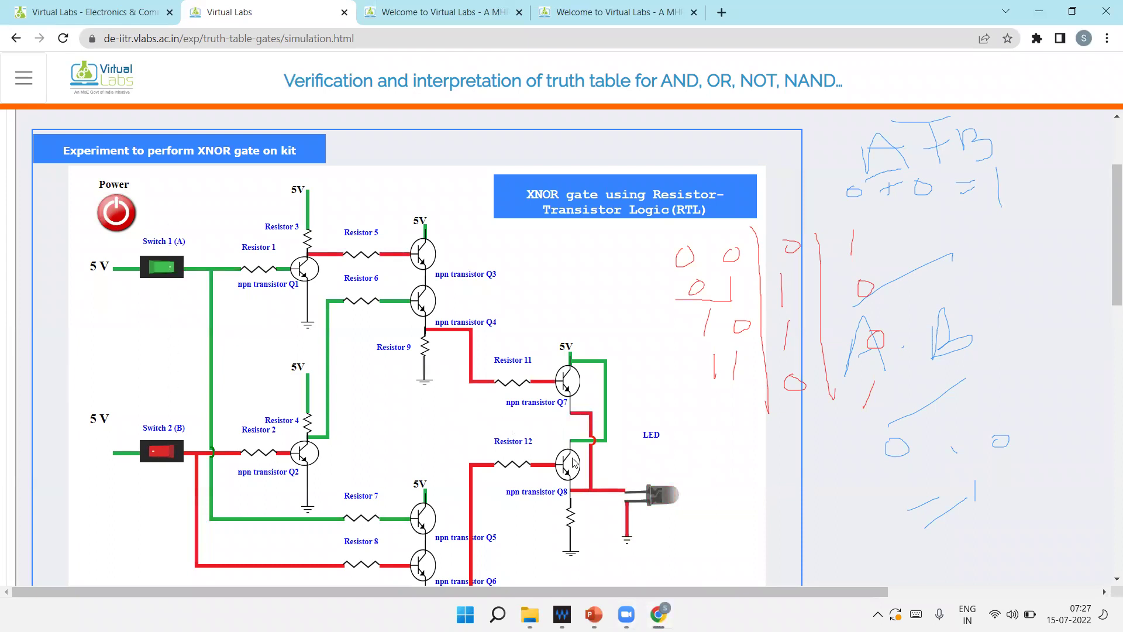
{"action": "scroll", "coordinate": [308, 399], "scroll_direction": "up", "scroll_amount": 1}
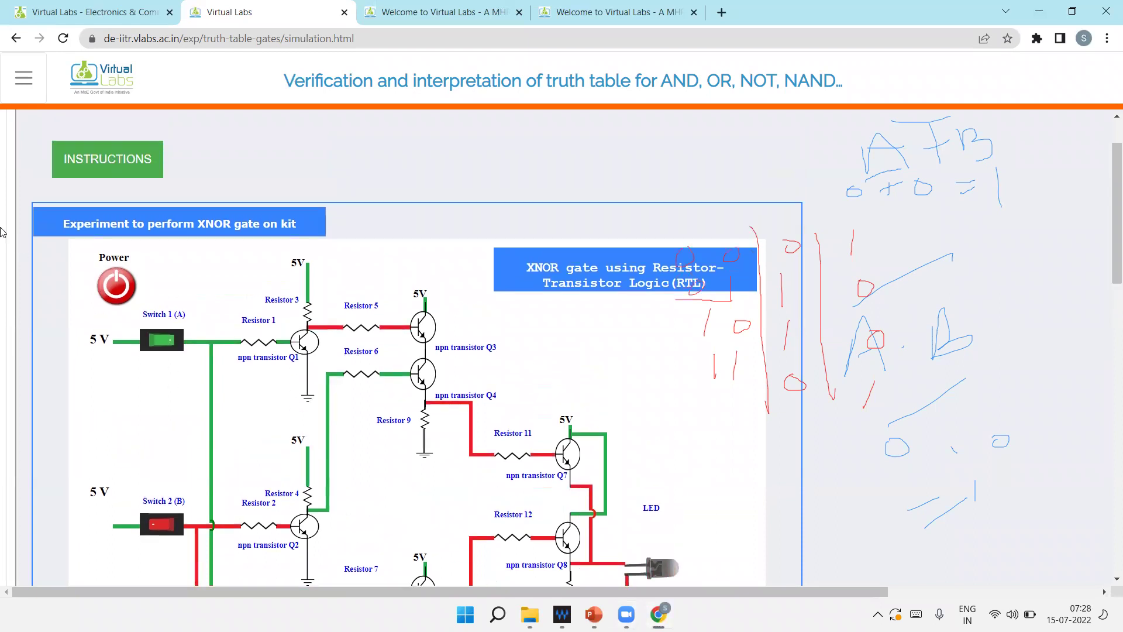
{"action": "left_click", "coordinate": [15, 38]}
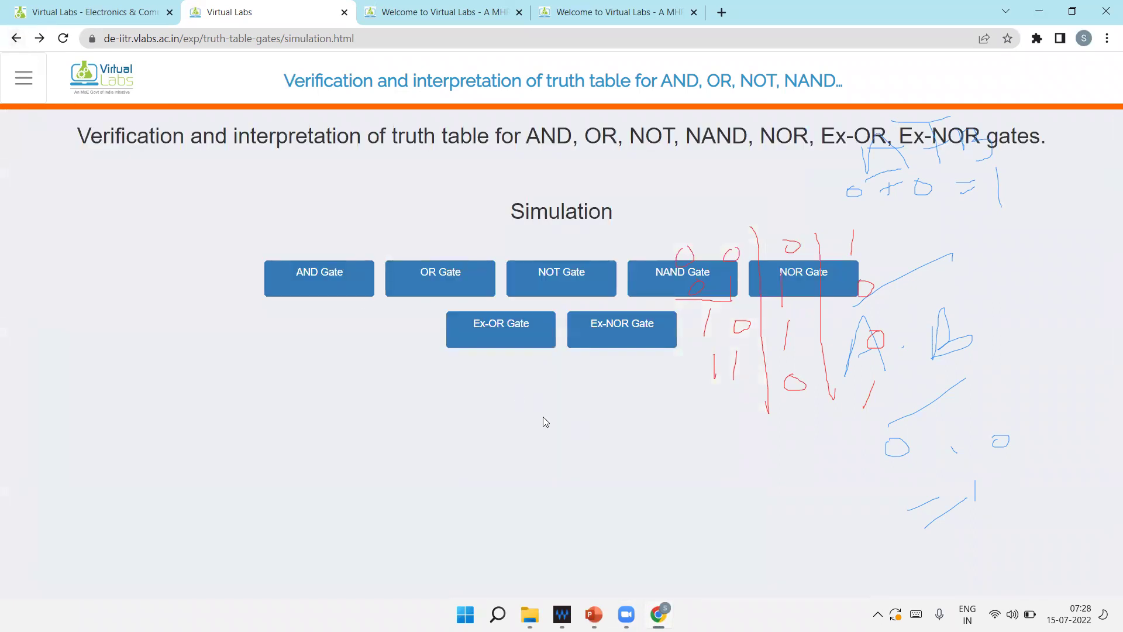
Step: Go back past the procedure, pretest, theory and Aim pages to the Digital Electronics experiments list
{"action": "left_click", "coordinate": [16, 39]}
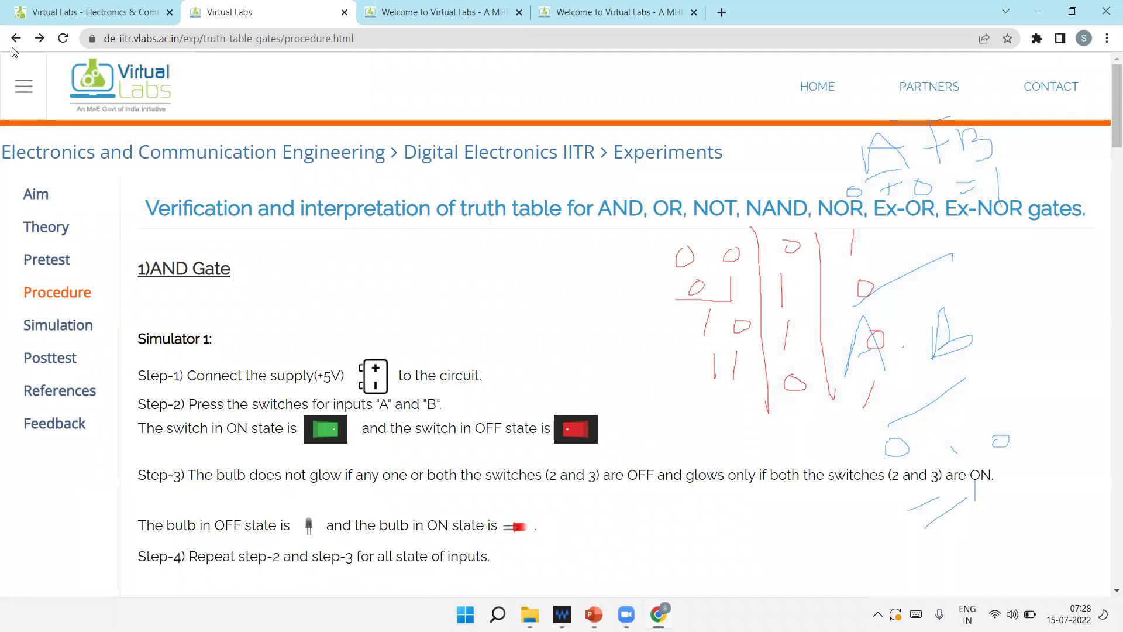
{"action": "left_click", "coordinate": [14, 40]}
{"action": "left_click", "coordinate": [18, 45]}
{"action": "left_click", "coordinate": [18, 42]}
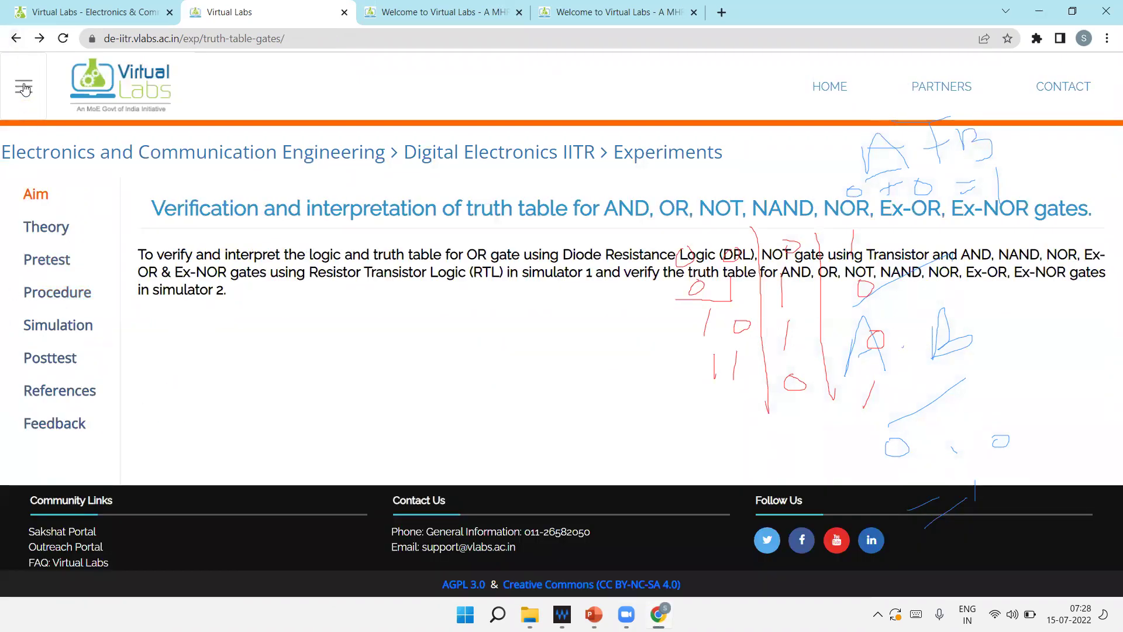
{"action": "left_click", "coordinate": [18, 45]}
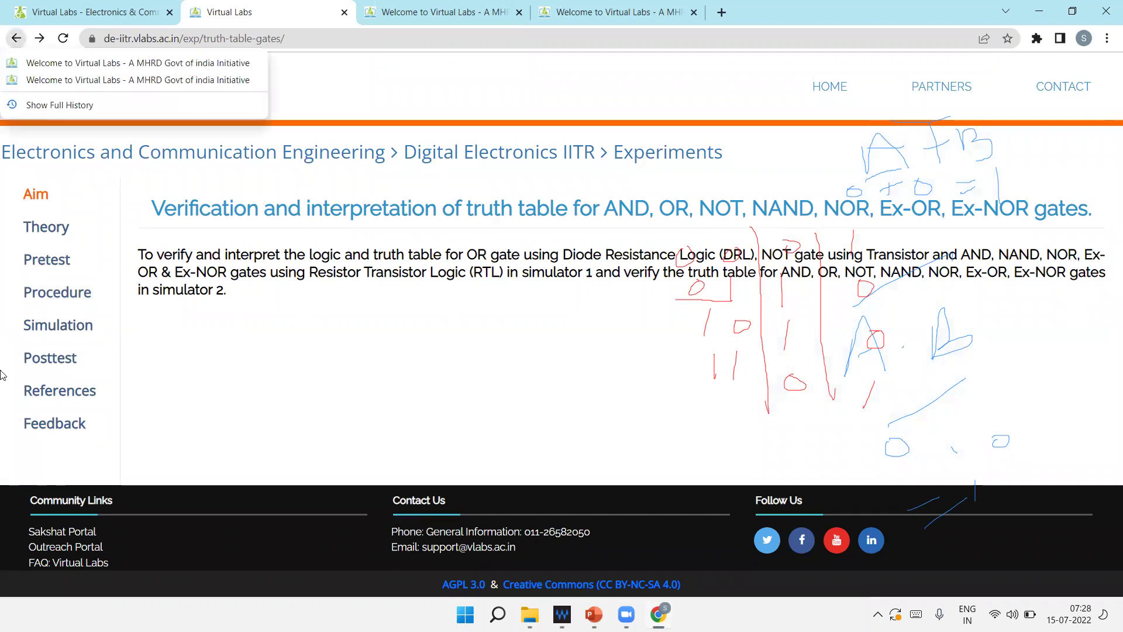
{"action": "left_click", "coordinate": [16, 41]}
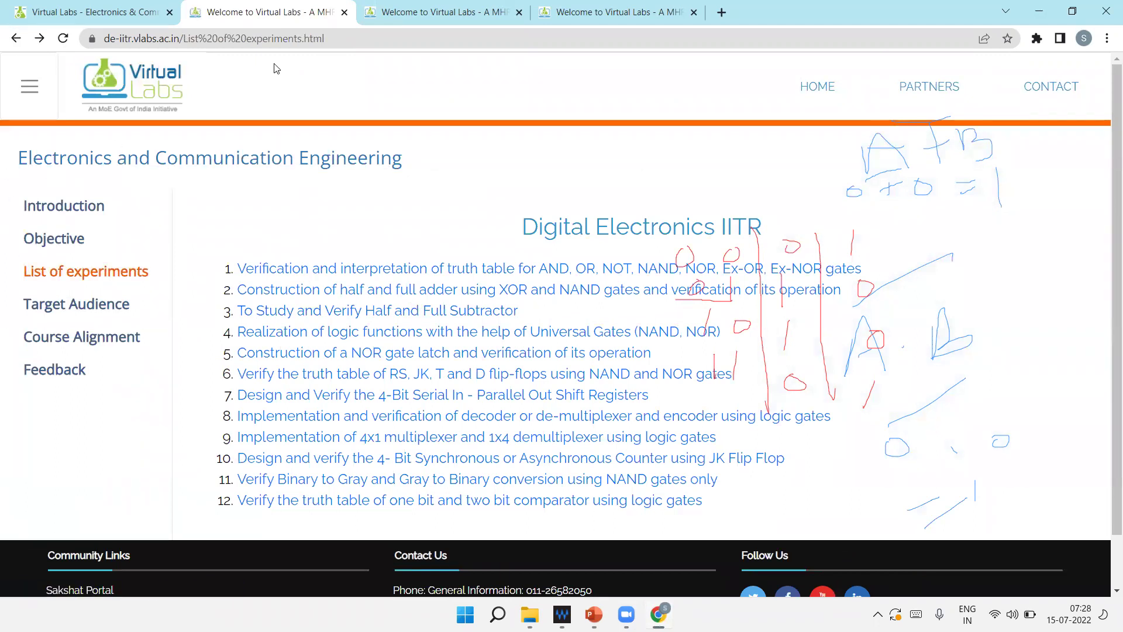